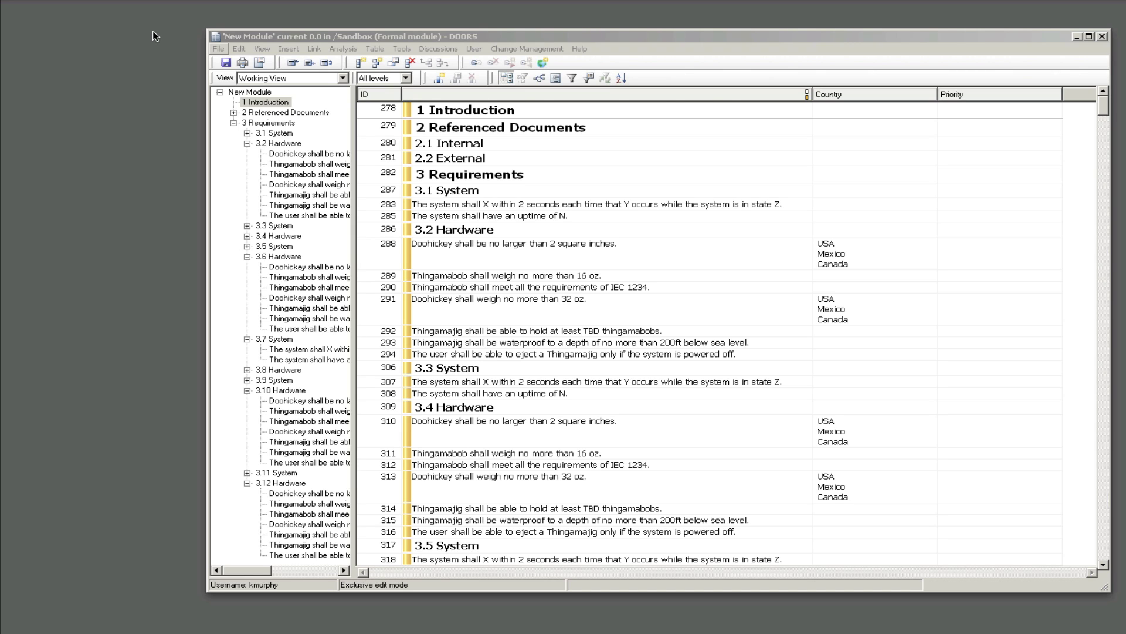
# Set requirement 283's Priority to High from its dropdown
pyautogui.click(973, 205)
pyautogui.click(975, 206)
pyautogui.click(975, 208)
pyautogui.click(973, 223)
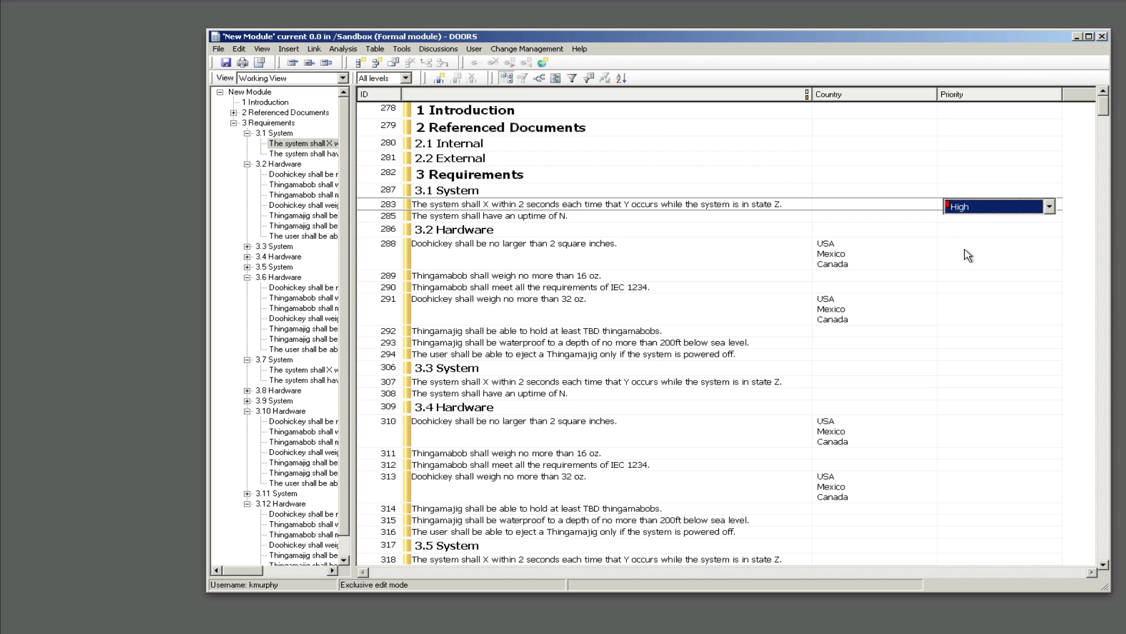
pyautogui.click(965, 230)
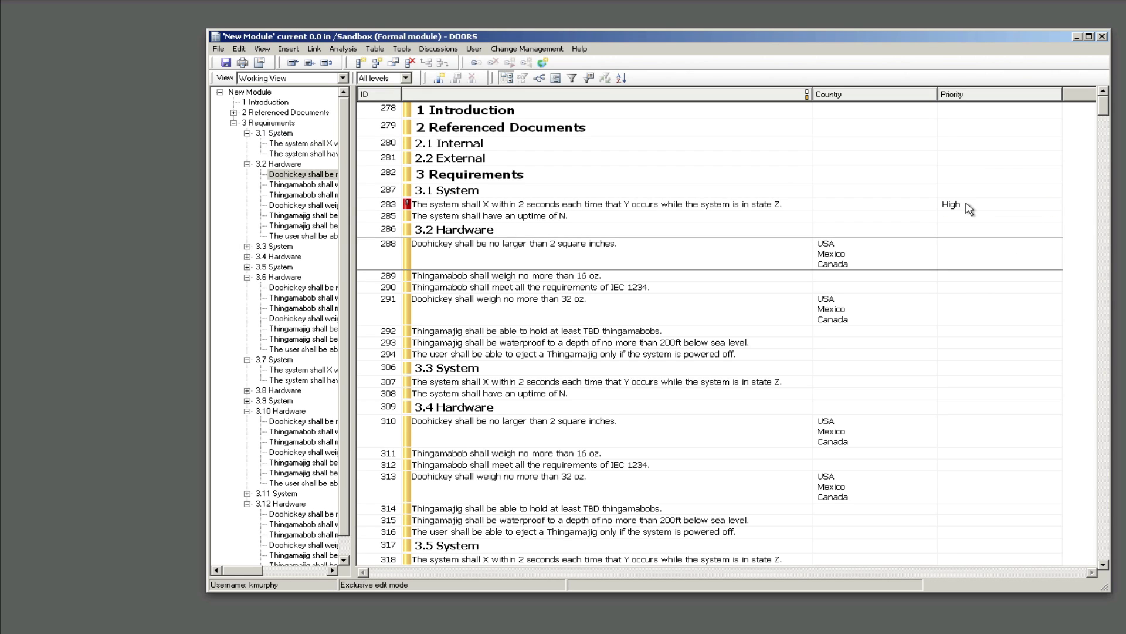
pyautogui.click(968, 206)
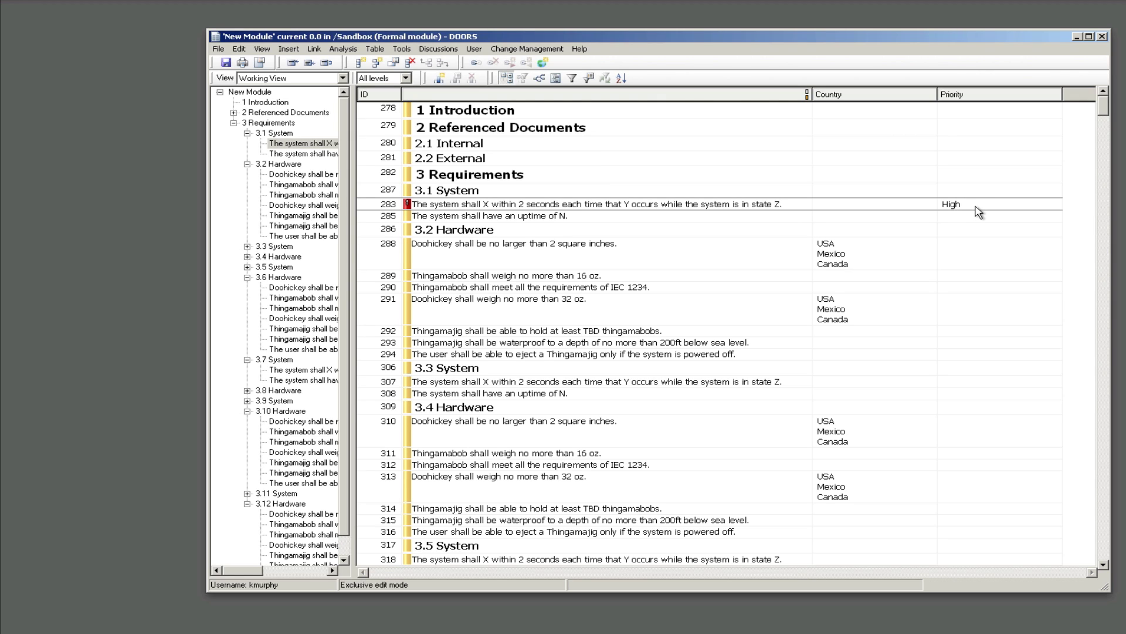
# Re-confirm High for 283, leave 285's Priority unchanged, and enlarge the DOORS window
pyautogui.click(979, 212)
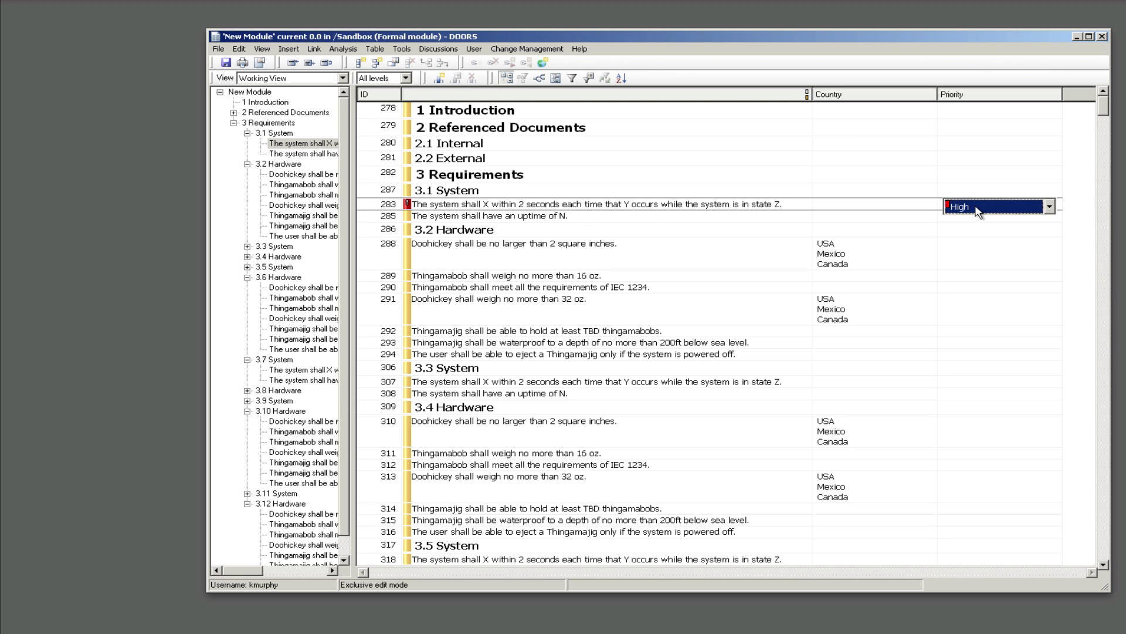
pyautogui.click(970, 222)
pyautogui.click(971, 221)
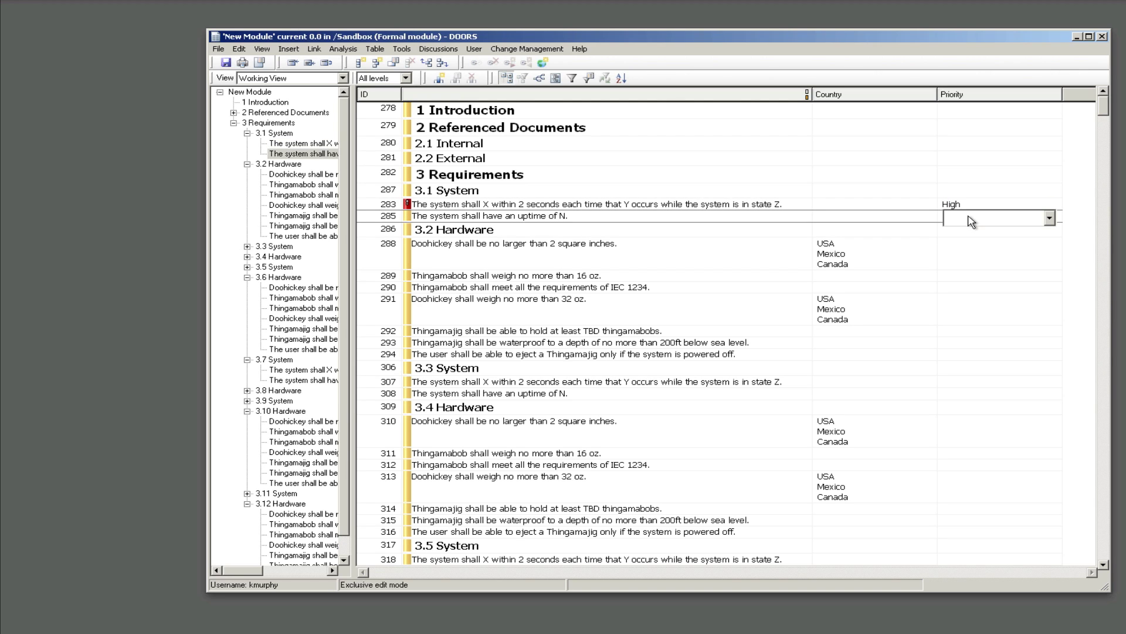
pyautogui.click(918, 219)
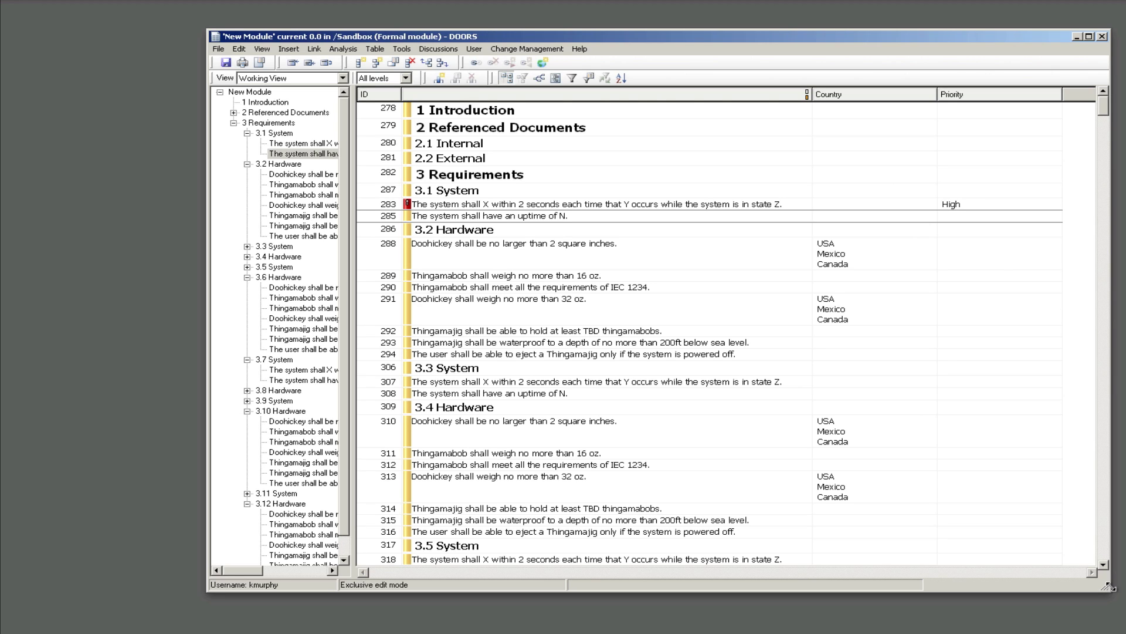
pyautogui.moveTo(1109, 589); pyautogui.dragTo(1125, 586)
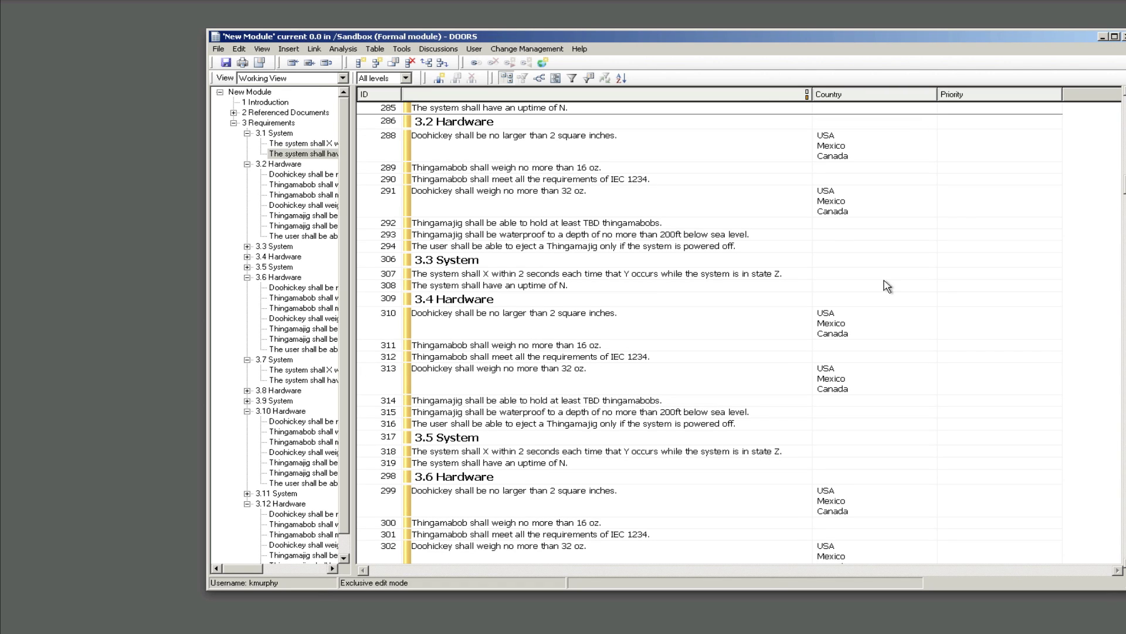
# Hide the module explorer tree and insert an Object Short Text column
pyautogui.click(505, 79)
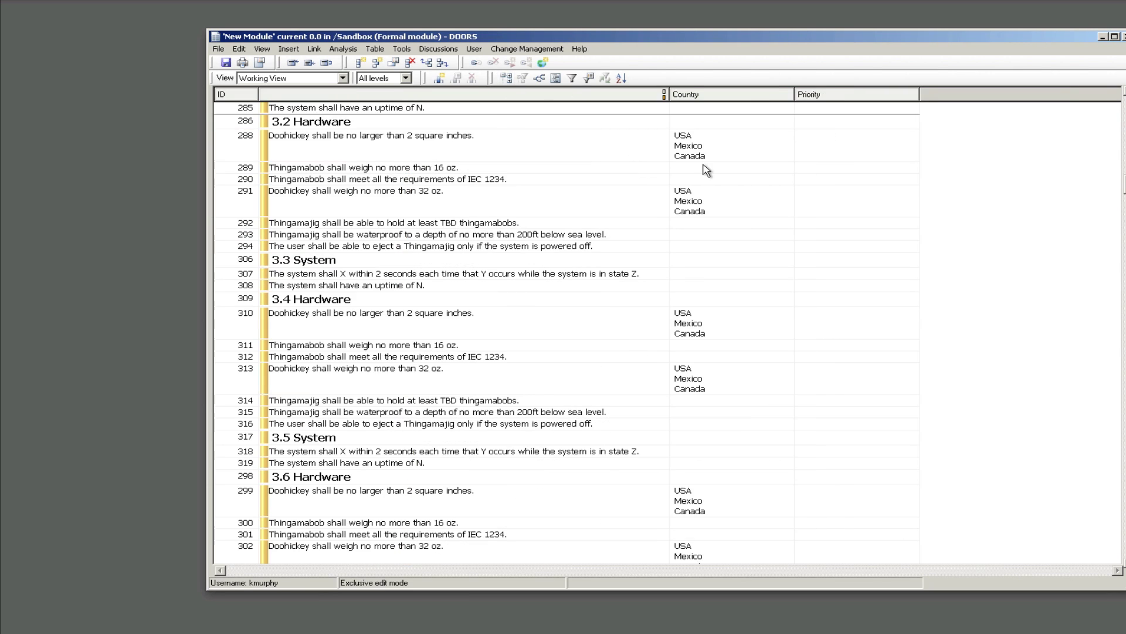
pyautogui.click(438, 78)
pyautogui.click(712, 304)
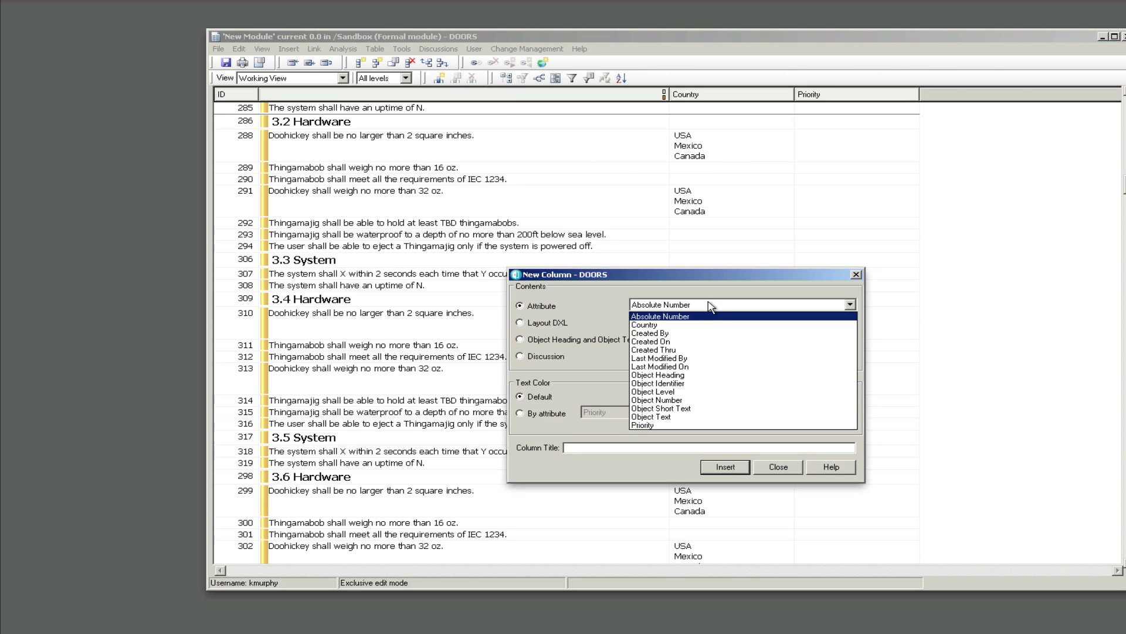
pyautogui.click(685, 410)
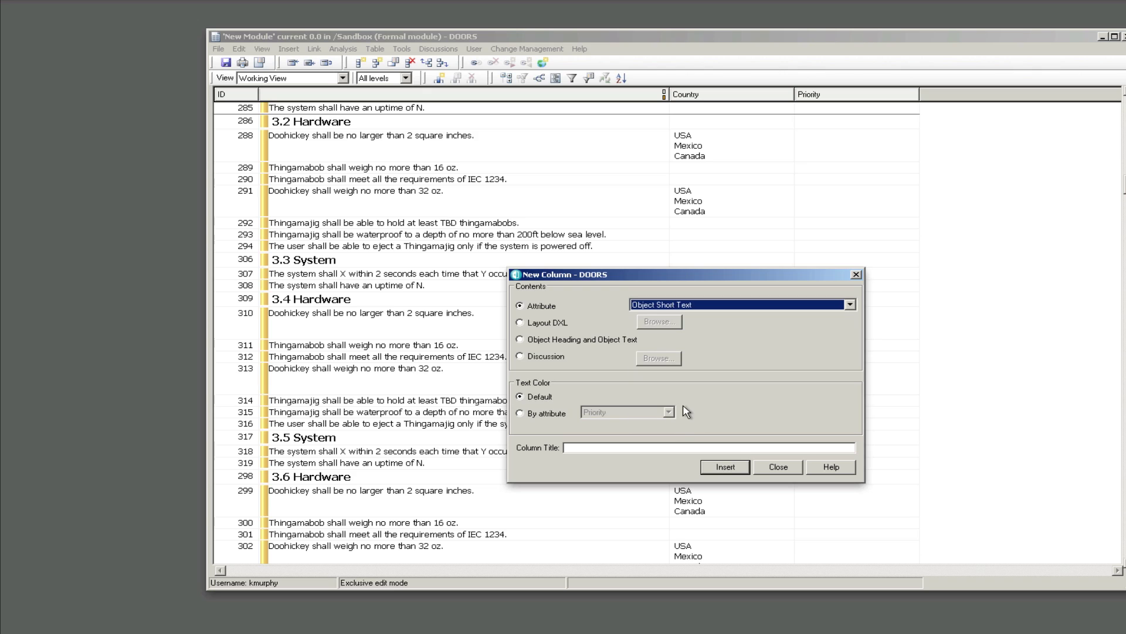
pyautogui.click(728, 468)
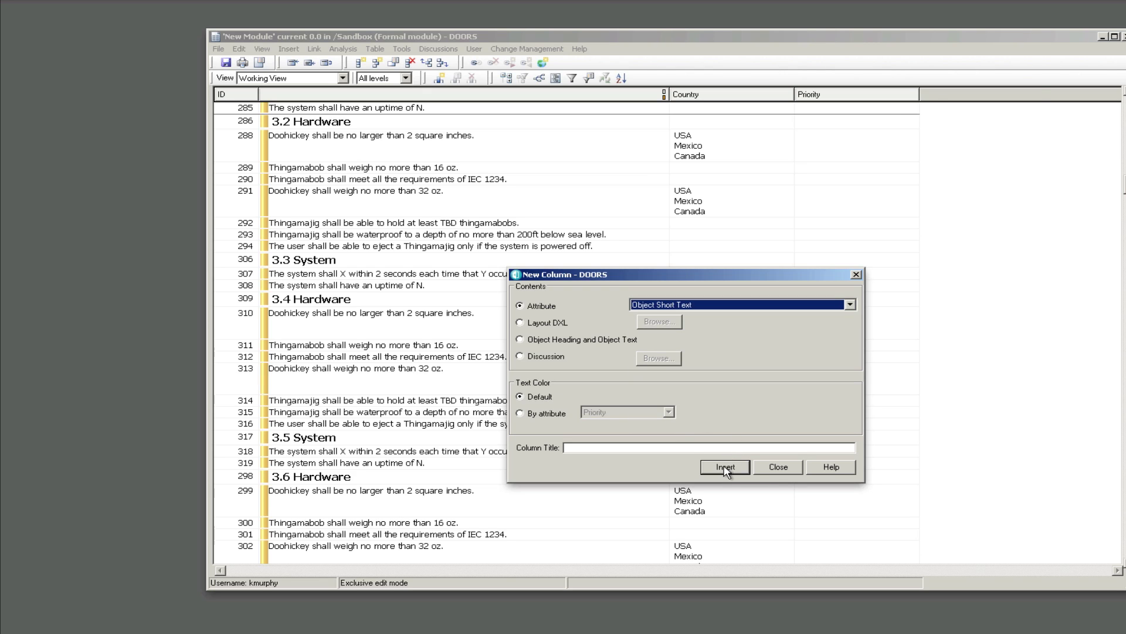
pyautogui.click(779, 467)
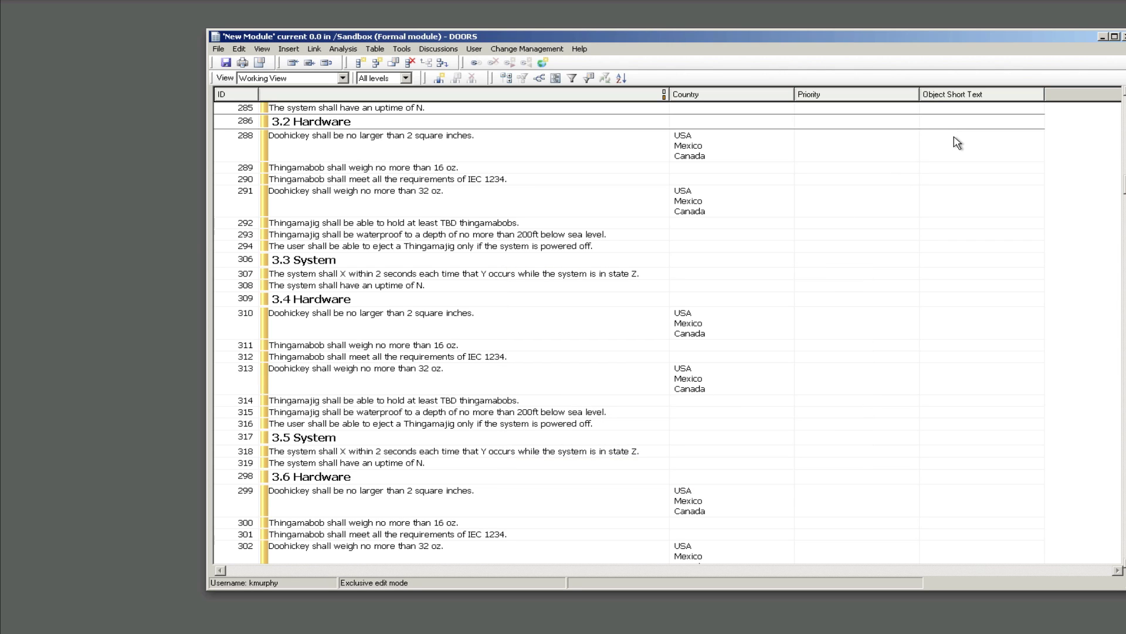
# Type System into requirement 288's short text, then delete it again
pyautogui.doubleClick(954, 136)
pyautogui.write('System')
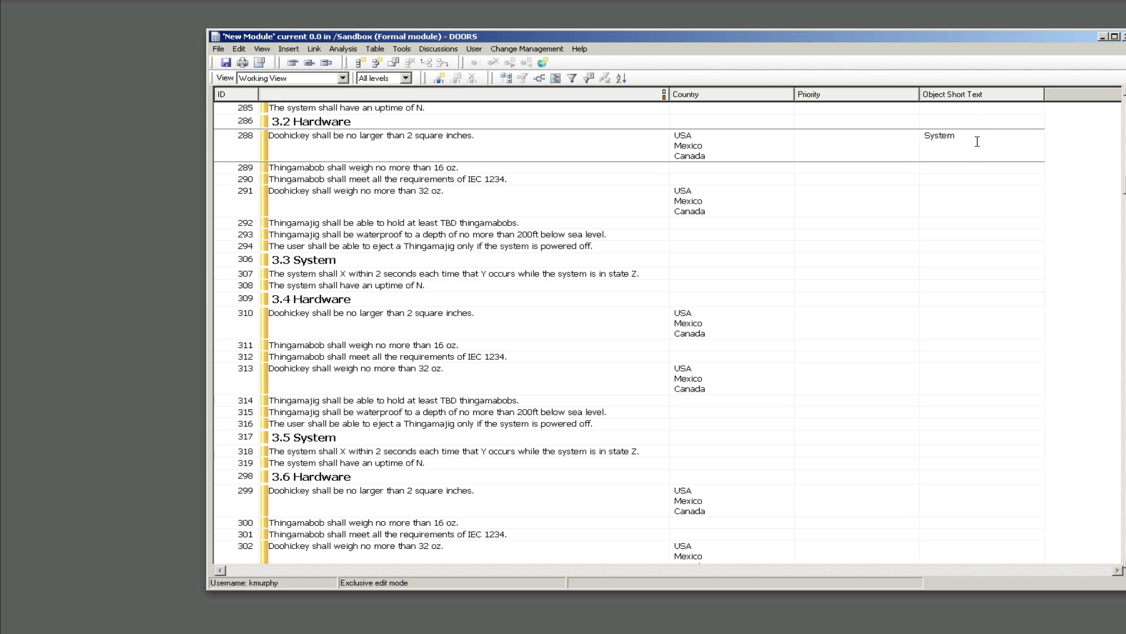
pyautogui.moveTo(978, 141); pyautogui.dragTo(882, 147)
pyautogui.click(937, 169)
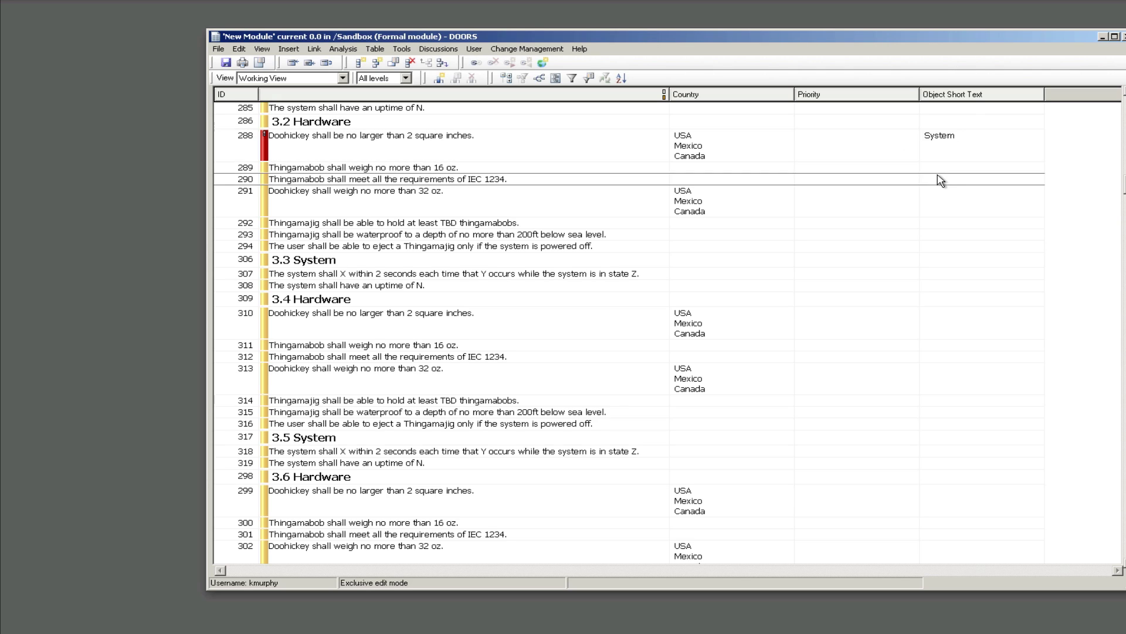
pyautogui.click(939, 143)
pyautogui.scroll(1, 939, 146)
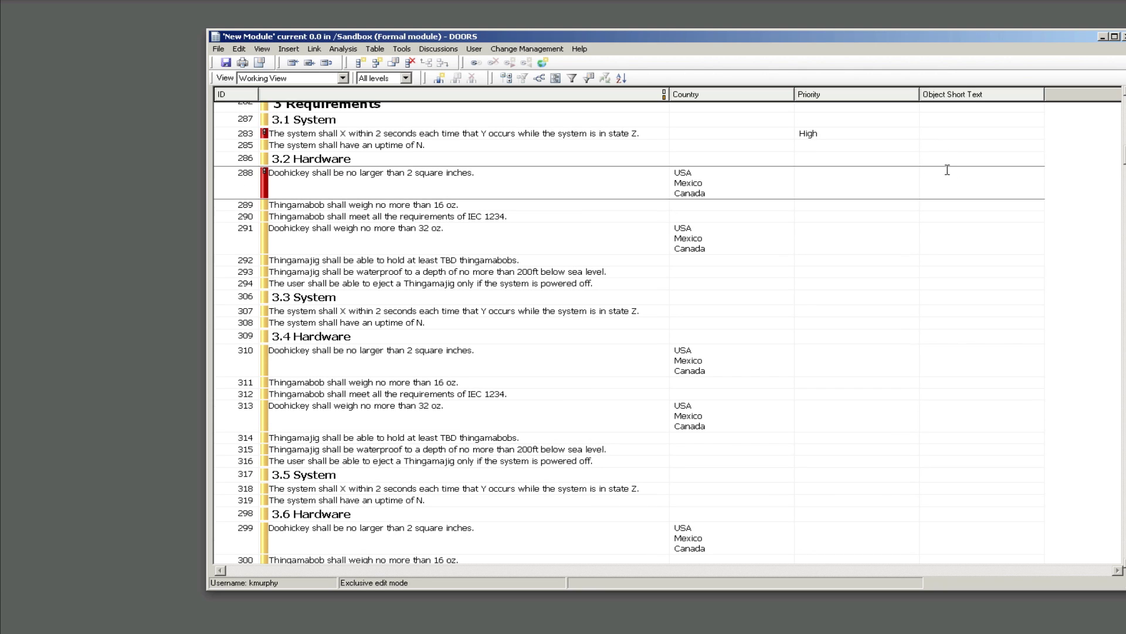
pyautogui.doubleClick(947, 174)
pyautogui.press('Delete')
# Enter System as the Object Short Text for requirements 283, 285, 307 and 308
pyautogui.click(937, 135)
pyautogui.write('System')
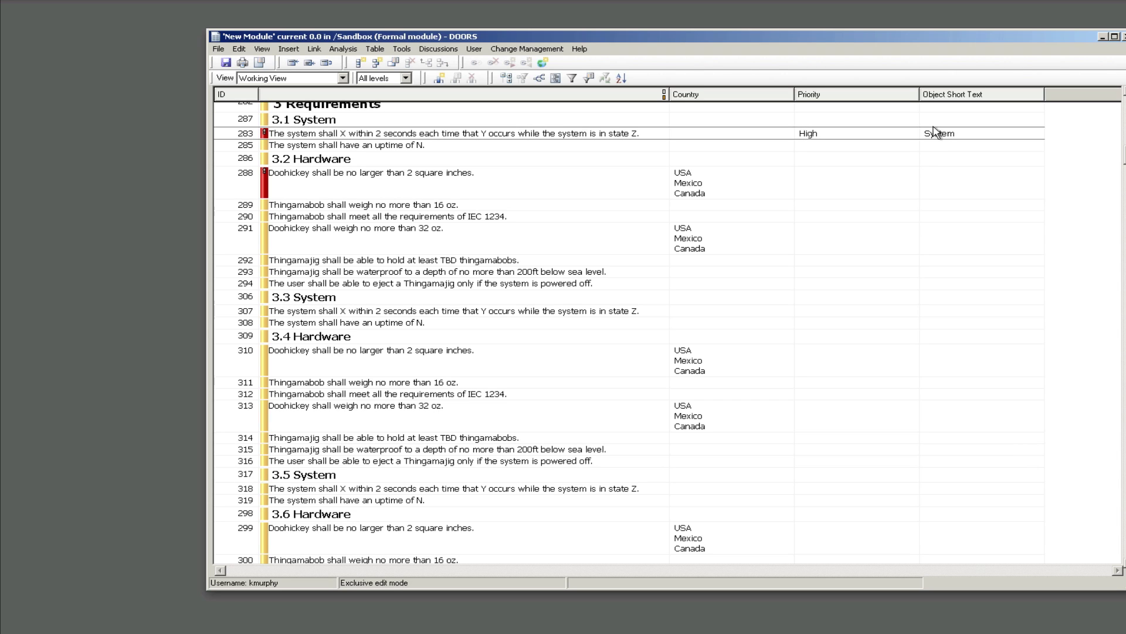
pyautogui.click(934, 120)
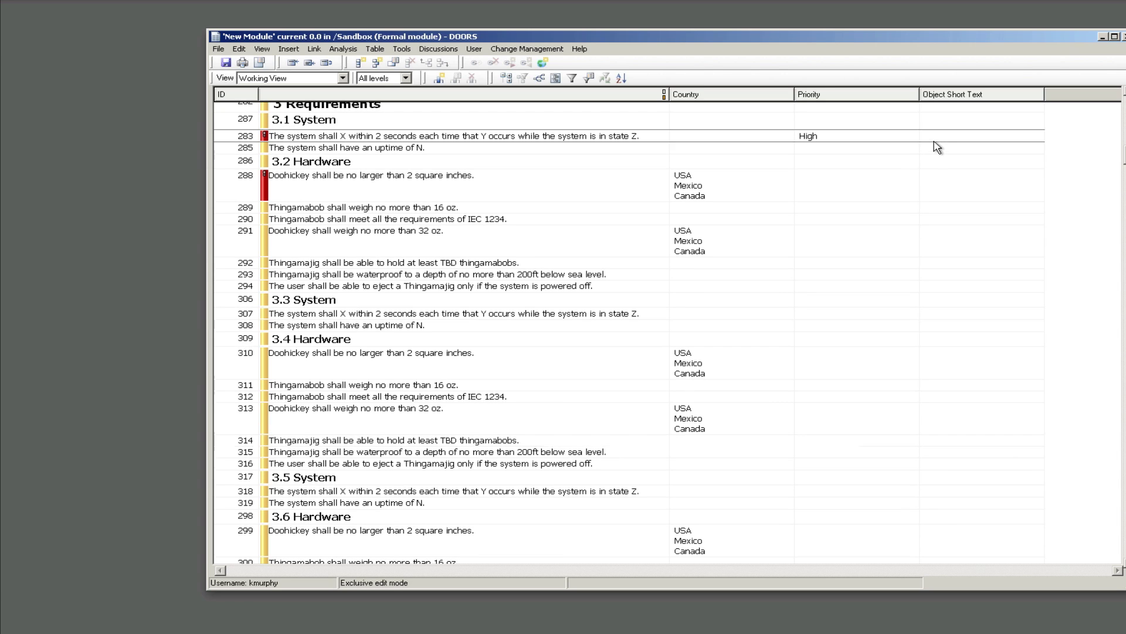
pyautogui.click(936, 148)
pyautogui.write('System')
pyautogui.click(934, 166)
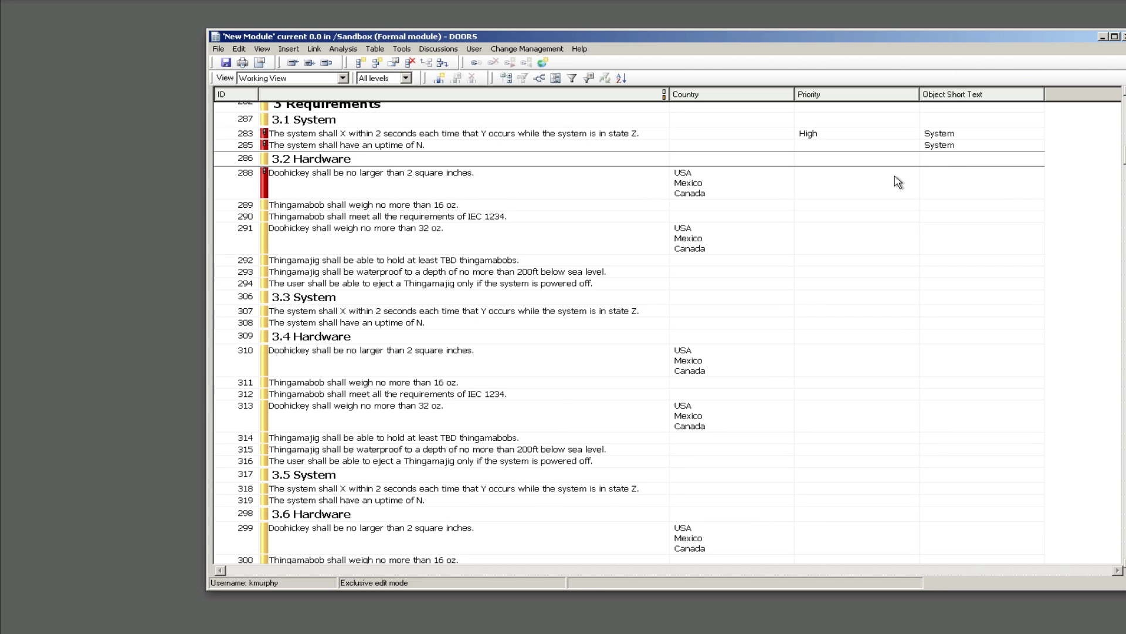
pyautogui.click(939, 308)
pyautogui.click(940, 308)
pyautogui.write('System')
pyautogui.click(934, 323)
pyautogui.click(934, 323)
pyautogui.write('System')
pyautogui.click(838, 322)
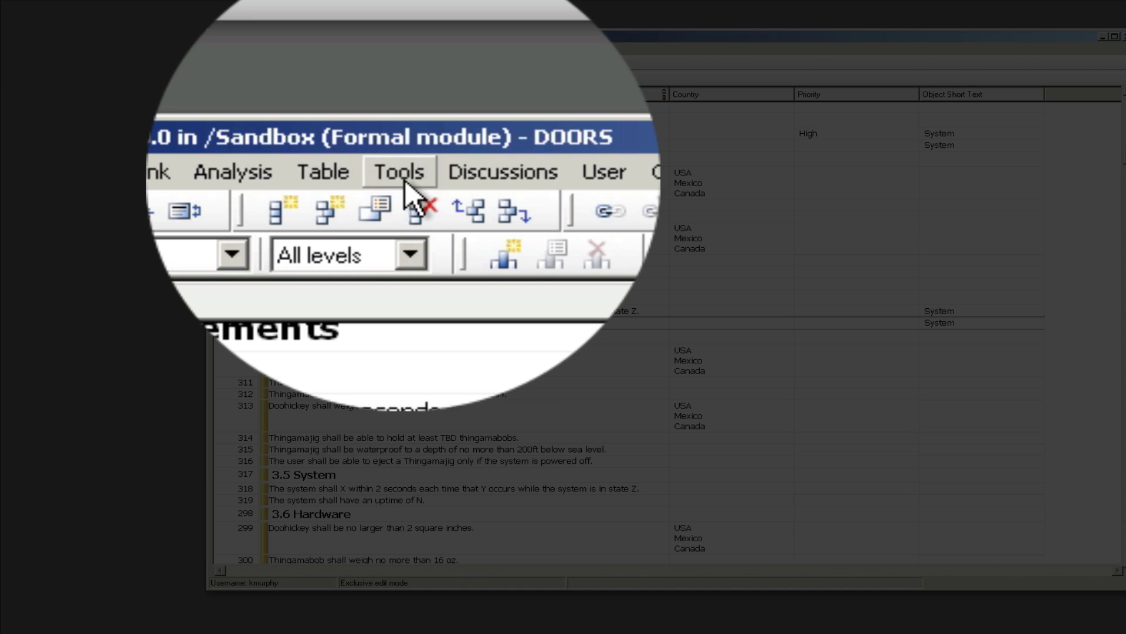
# Filter the module to objects whose Object Text contains 'system', ignoring case
pyautogui.click(402, 50)
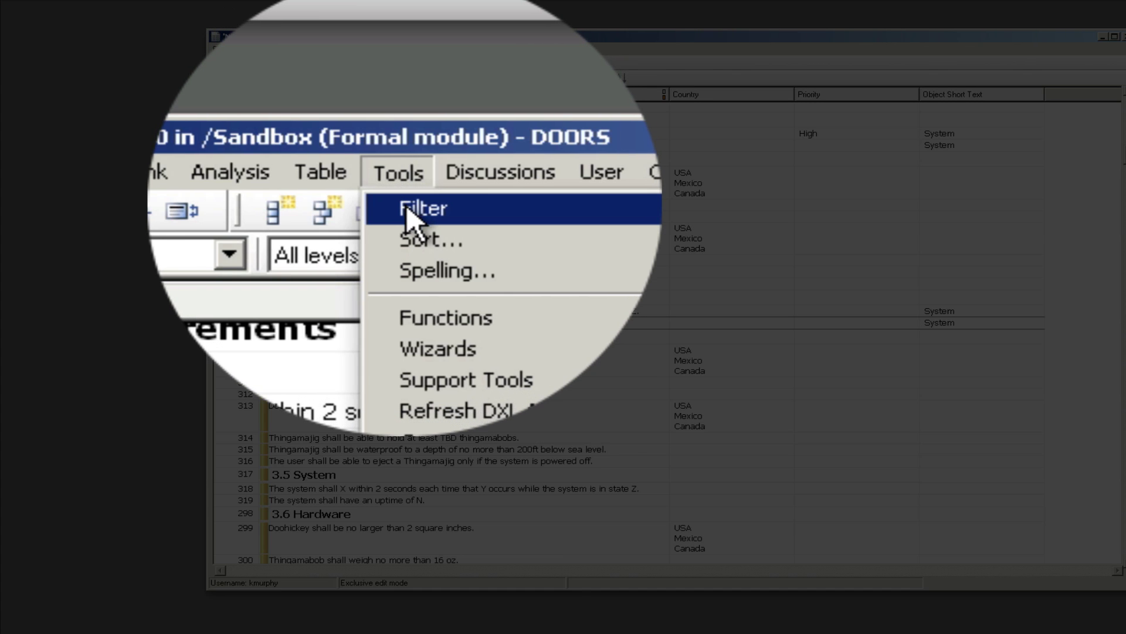
pyautogui.moveTo(407, 205)
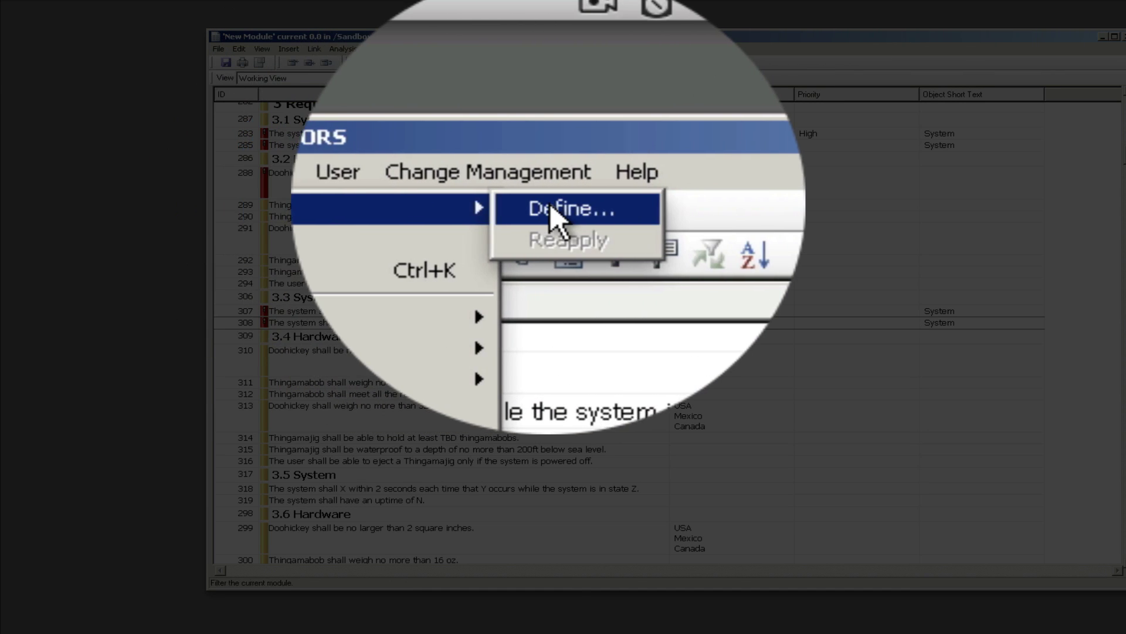
pyautogui.click(552, 205)
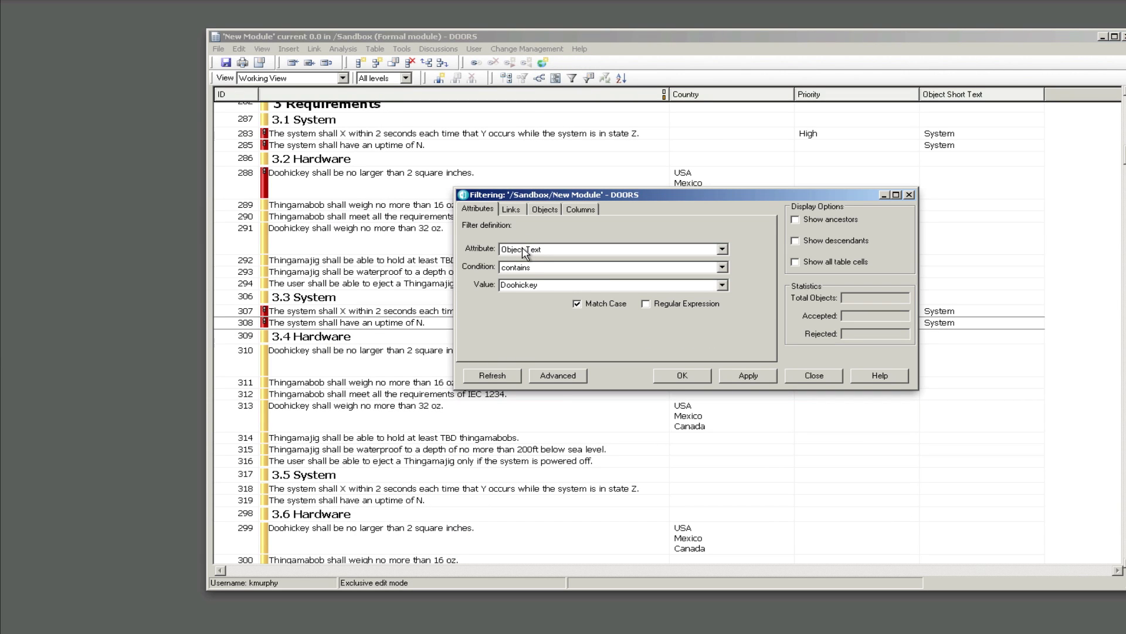
pyautogui.doubleClick(567, 284)
pyautogui.write('S')
pyautogui.write('system')
pyautogui.click(595, 307)
pyautogui.click(745, 376)
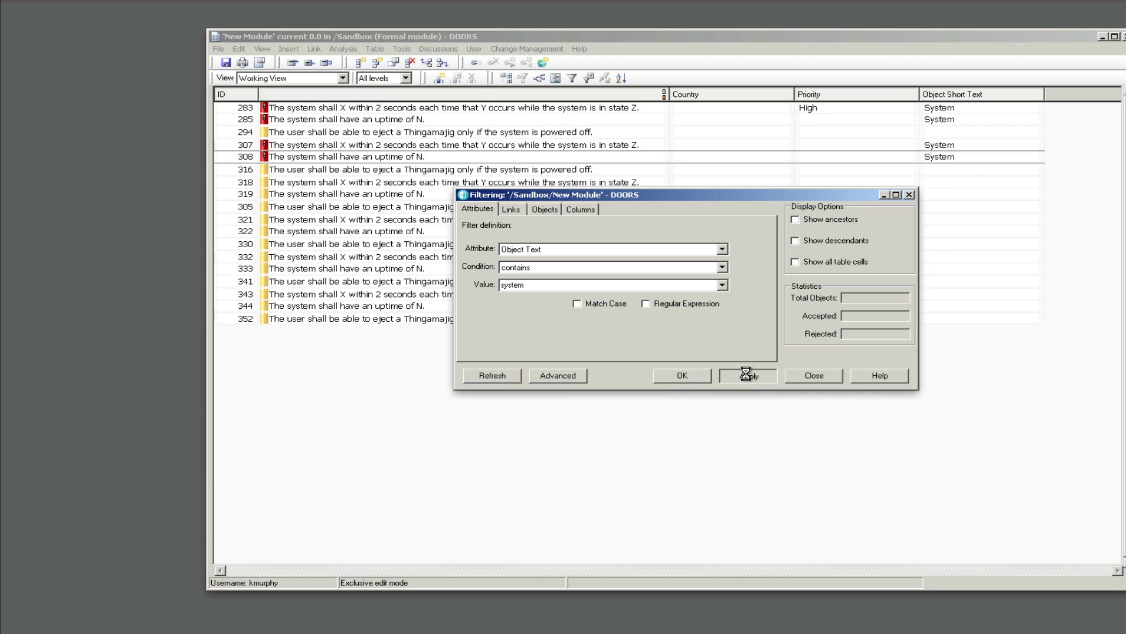
pyautogui.click(815, 377)
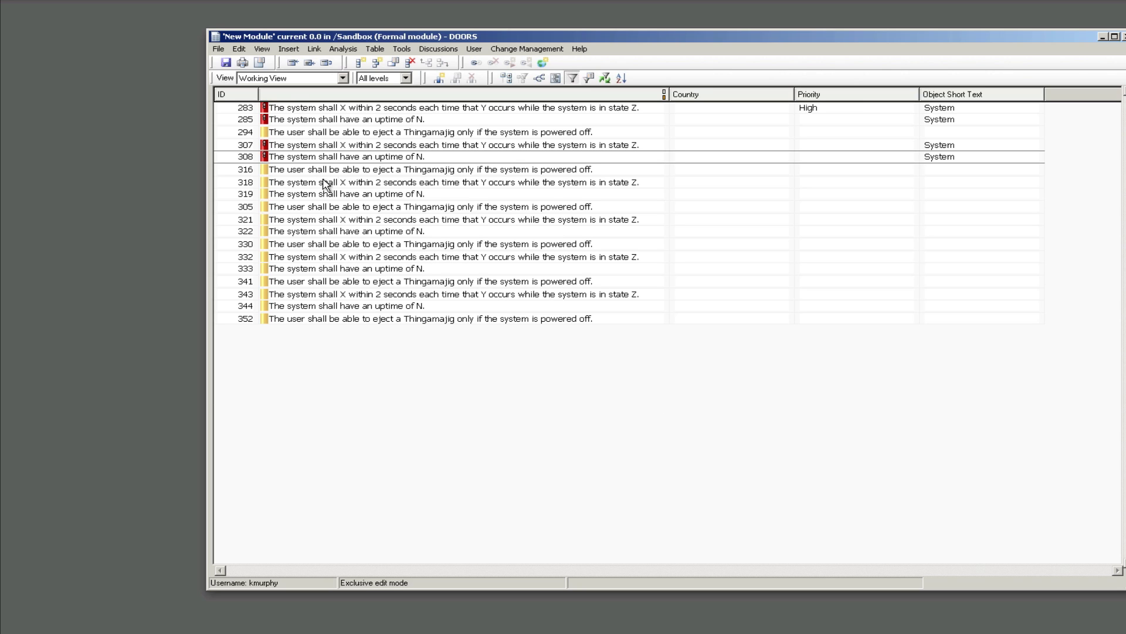
# Refine the filter to Object Text containing 'system shall'
pyautogui.click(590, 79)
pyautogui.doubleClick(540, 284)
pyautogui.write('system shall')
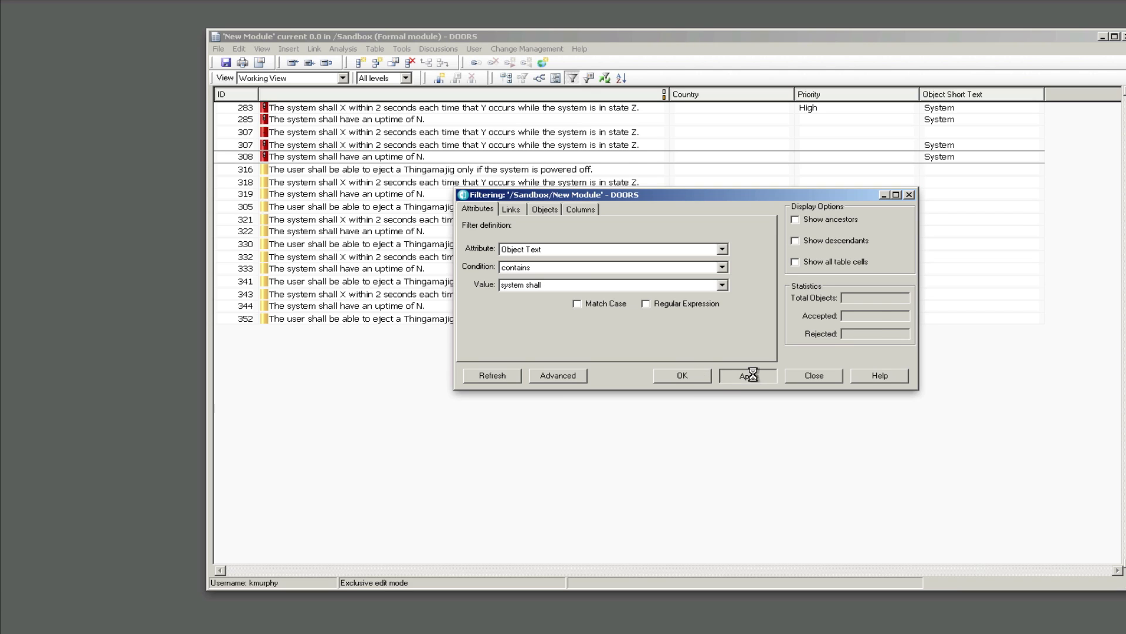
pyautogui.click(751, 375)
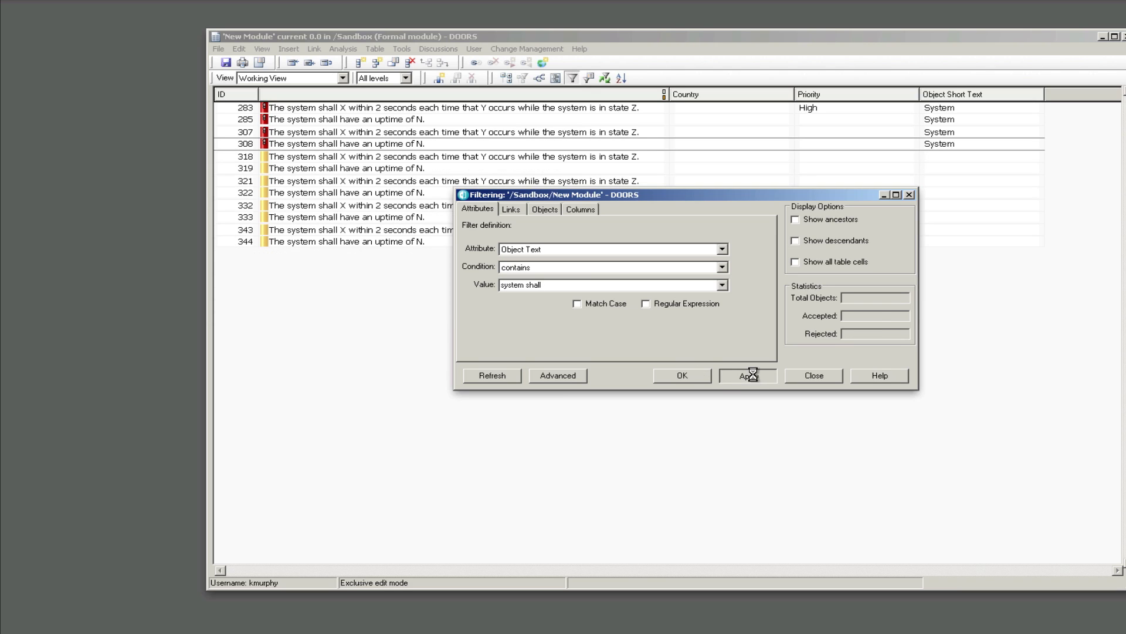
pyautogui.click(814, 378)
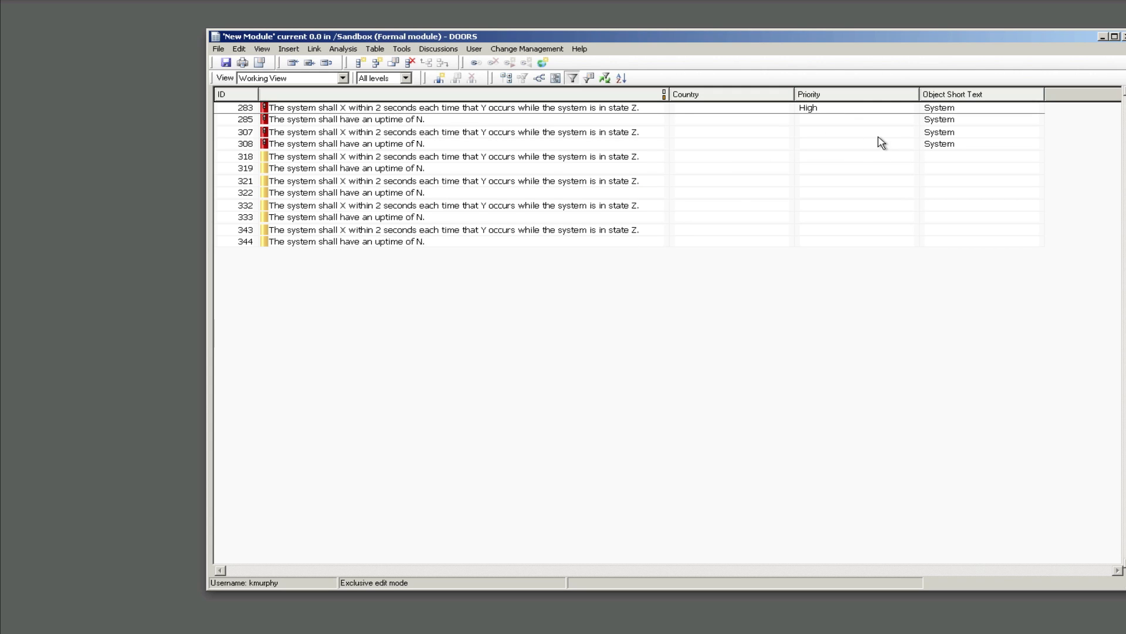
# From object 283's properties, set Priority to High for all objects in the current view
pyautogui.rightClick(830, 113)
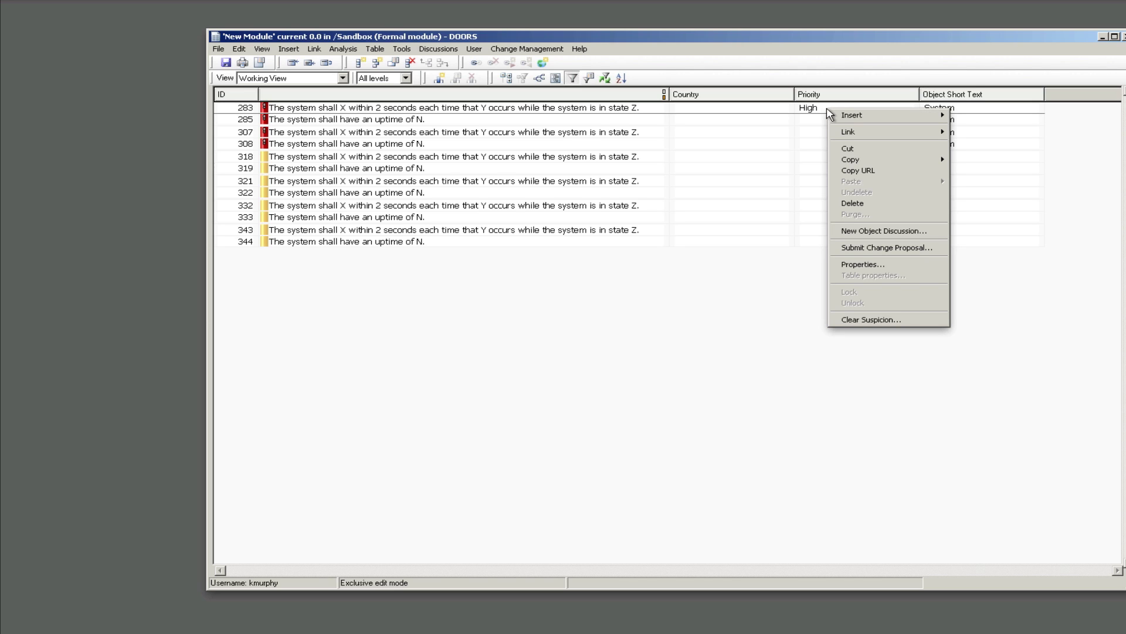
pyautogui.click(888, 262)
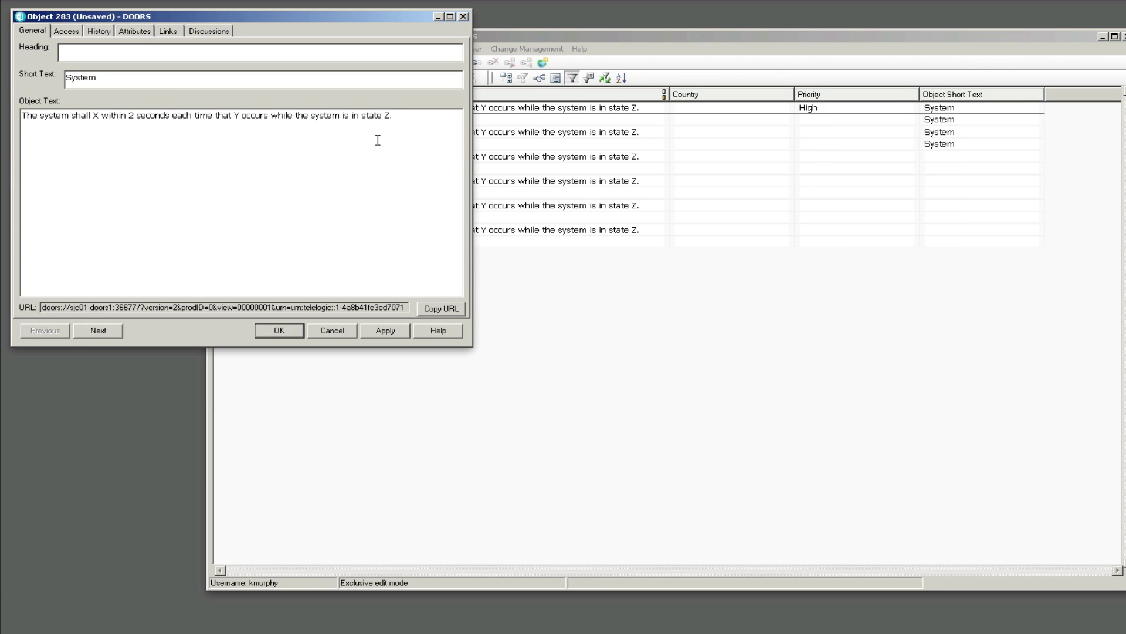
pyautogui.click(125, 32)
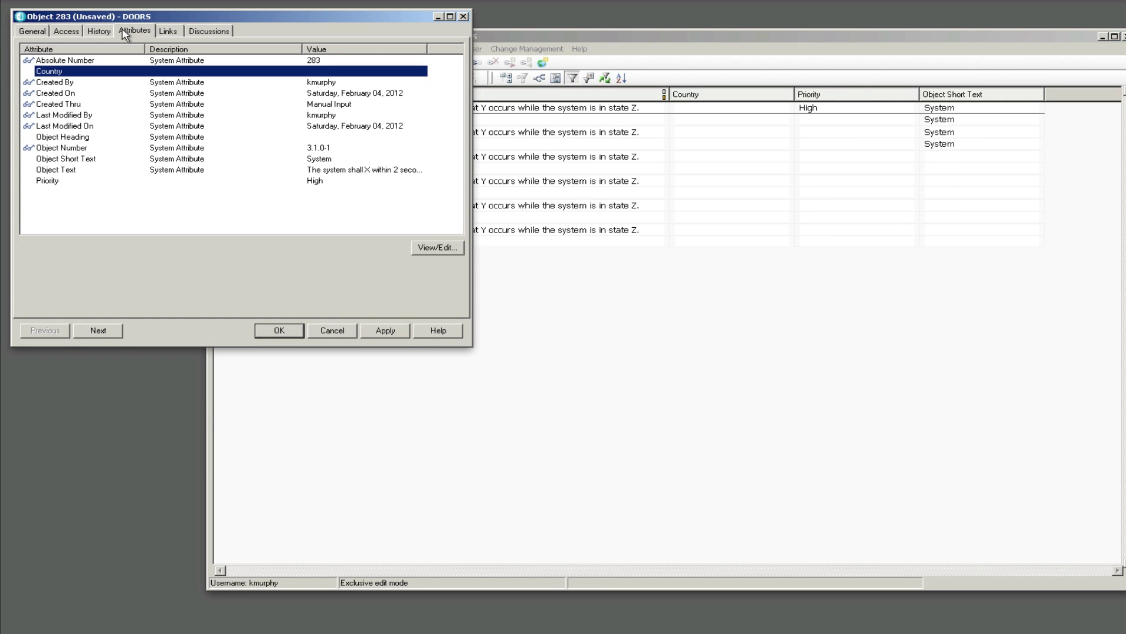
pyautogui.click(55, 180)
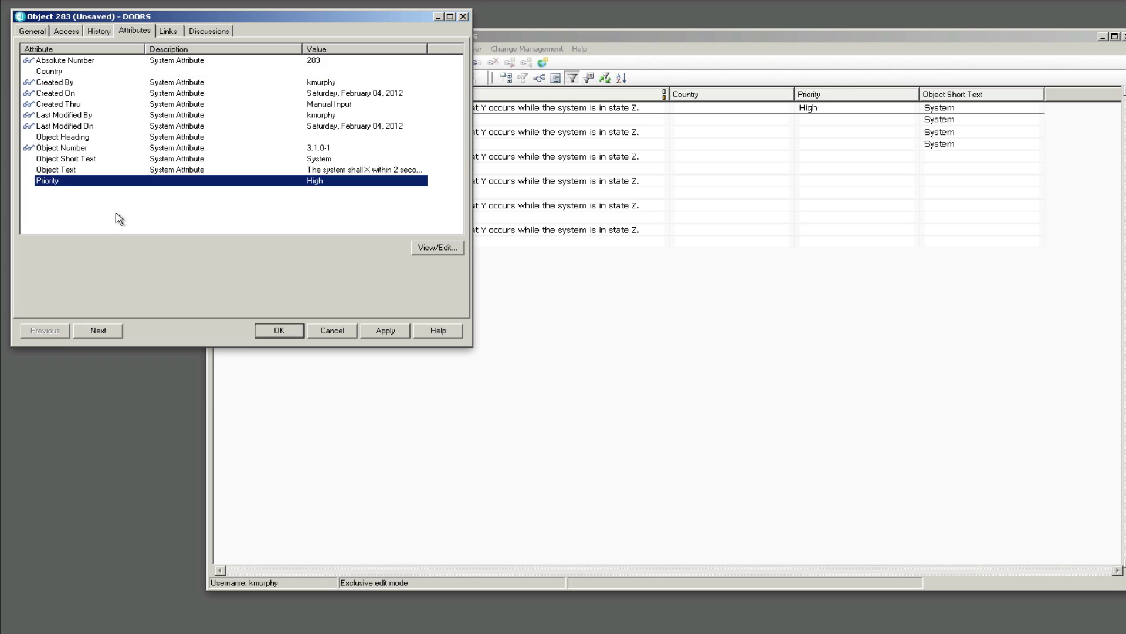
pyautogui.click(428, 247)
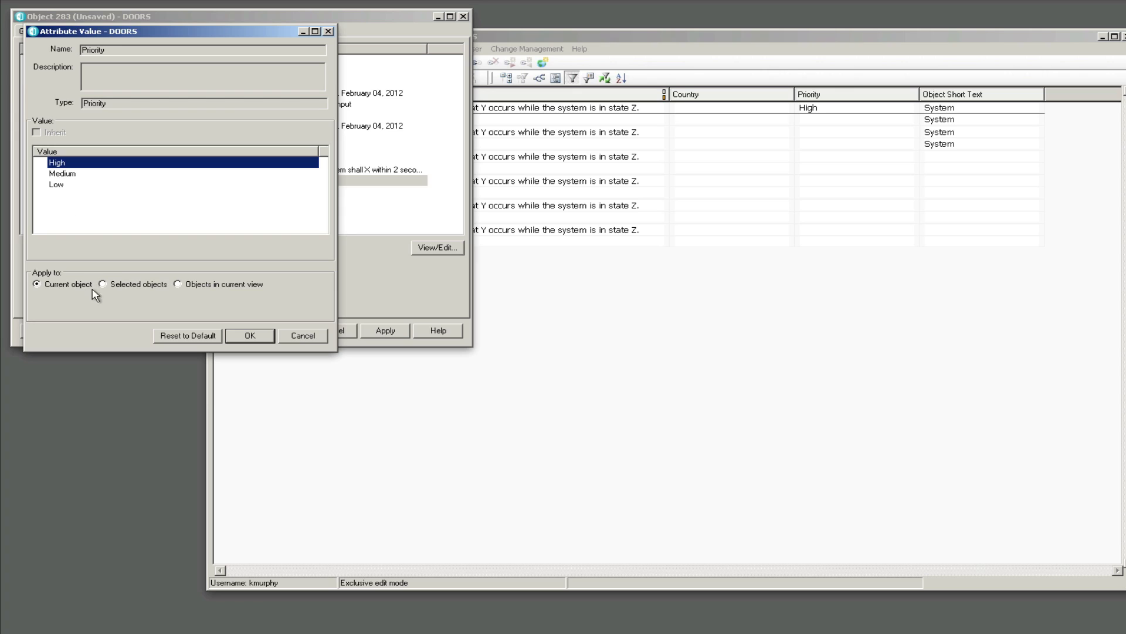
pyautogui.click(233, 287)
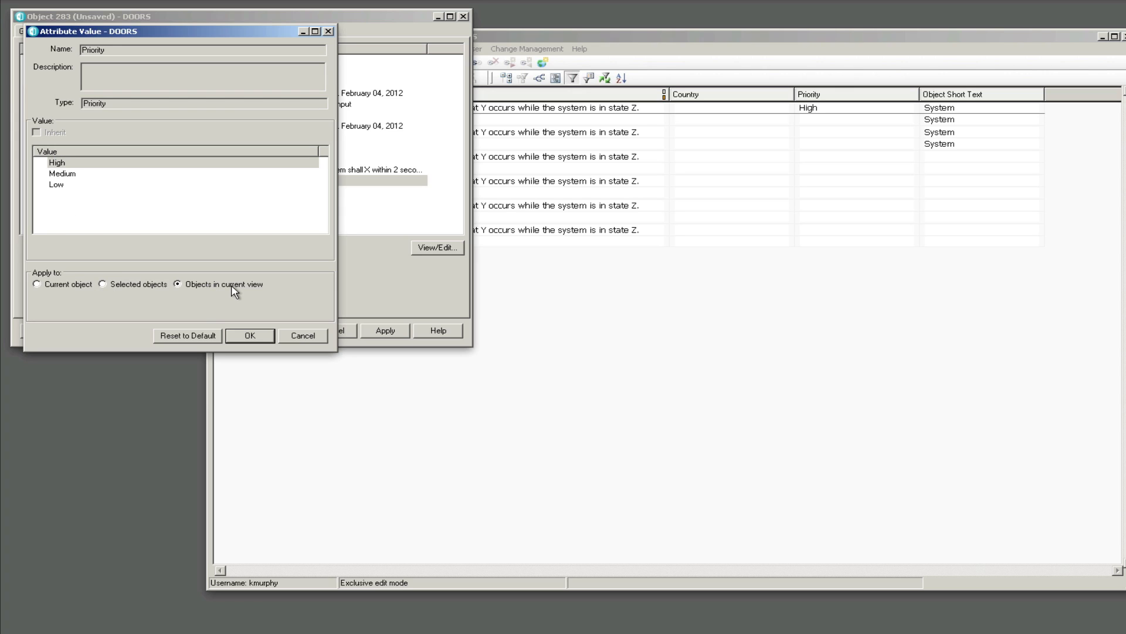
pyautogui.click(252, 343)
pyautogui.click(167, 217)
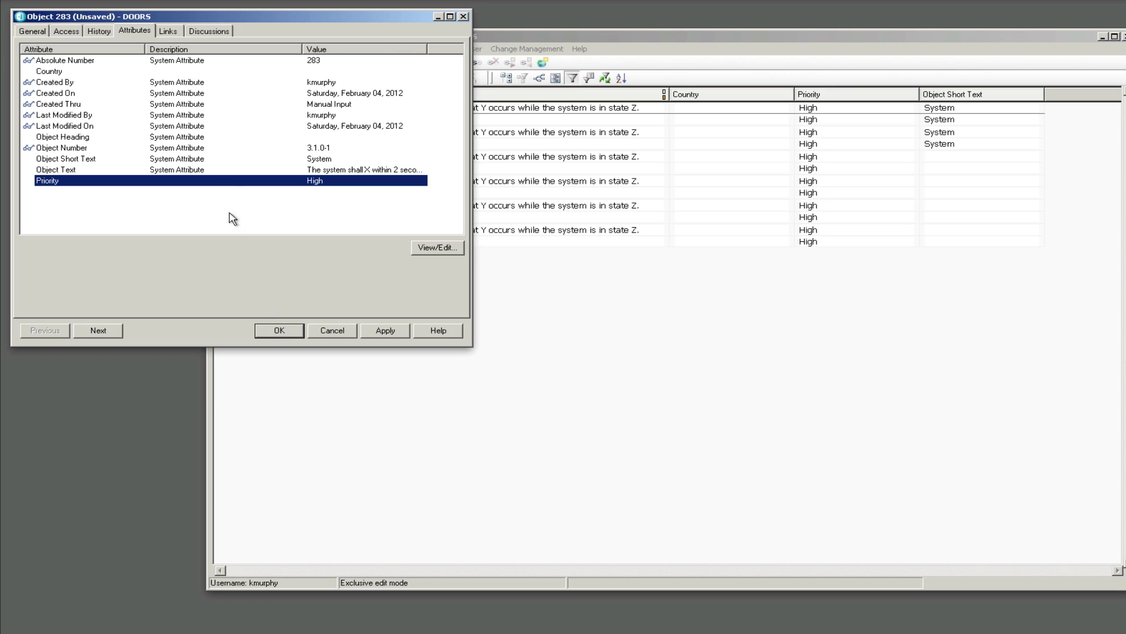
# Clear the System value from Object Short Text for all objects in the current view
pyautogui.click(54, 159)
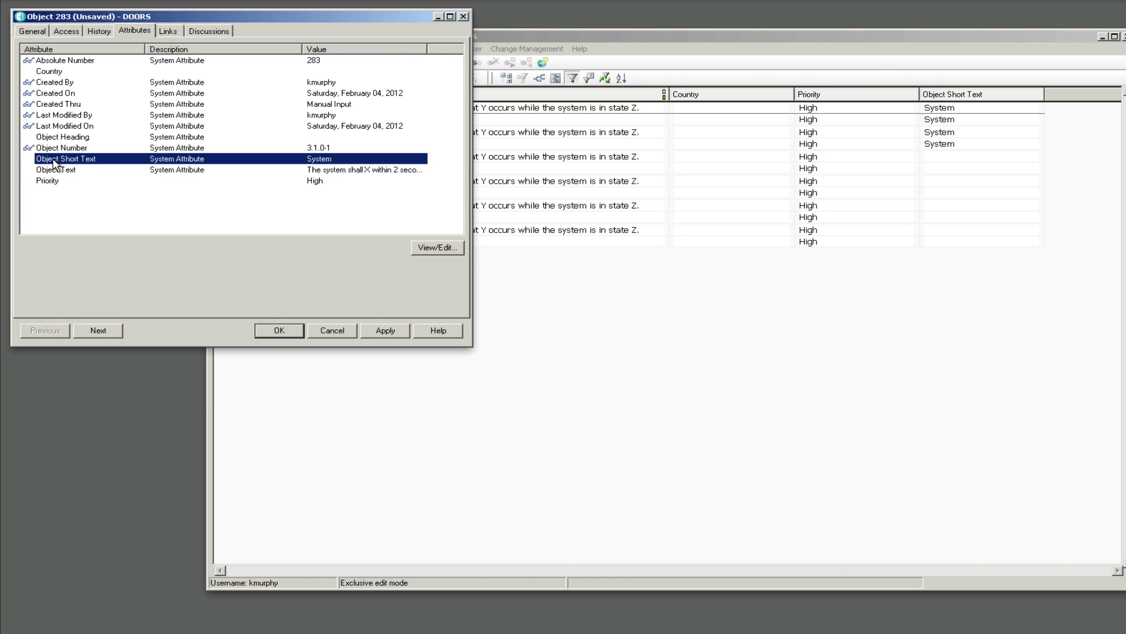
pyautogui.click(438, 248)
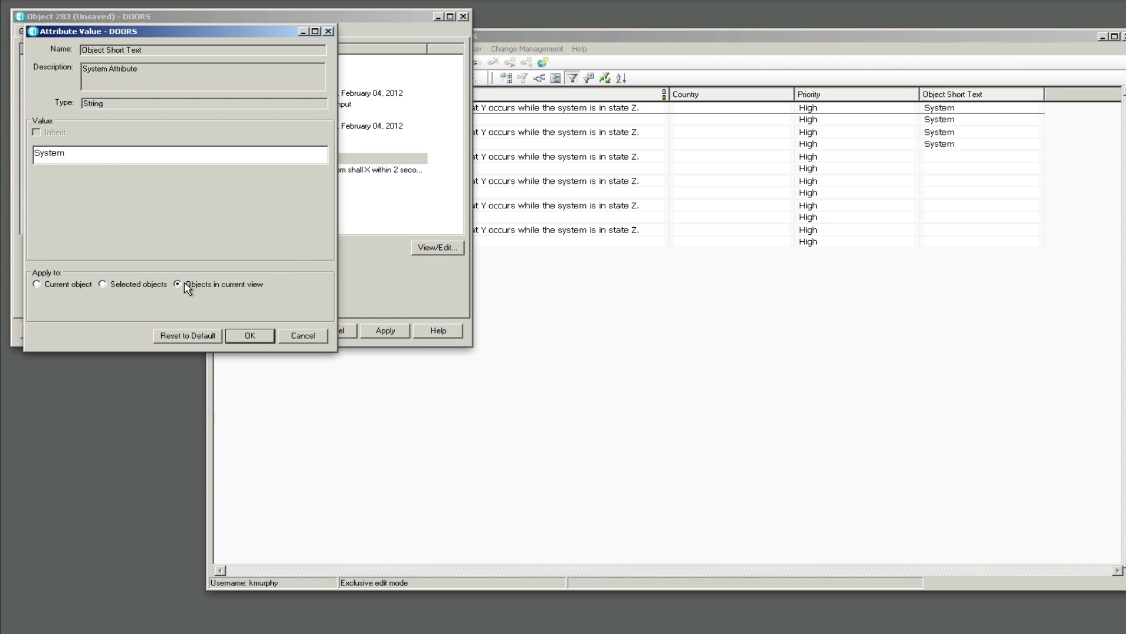
pyautogui.click(253, 338)
pyautogui.moveTo(89, 153); pyautogui.dragTo(5, 152)
pyautogui.press('Delete')
pyautogui.click(244, 340)
pyautogui.click(164, 218)
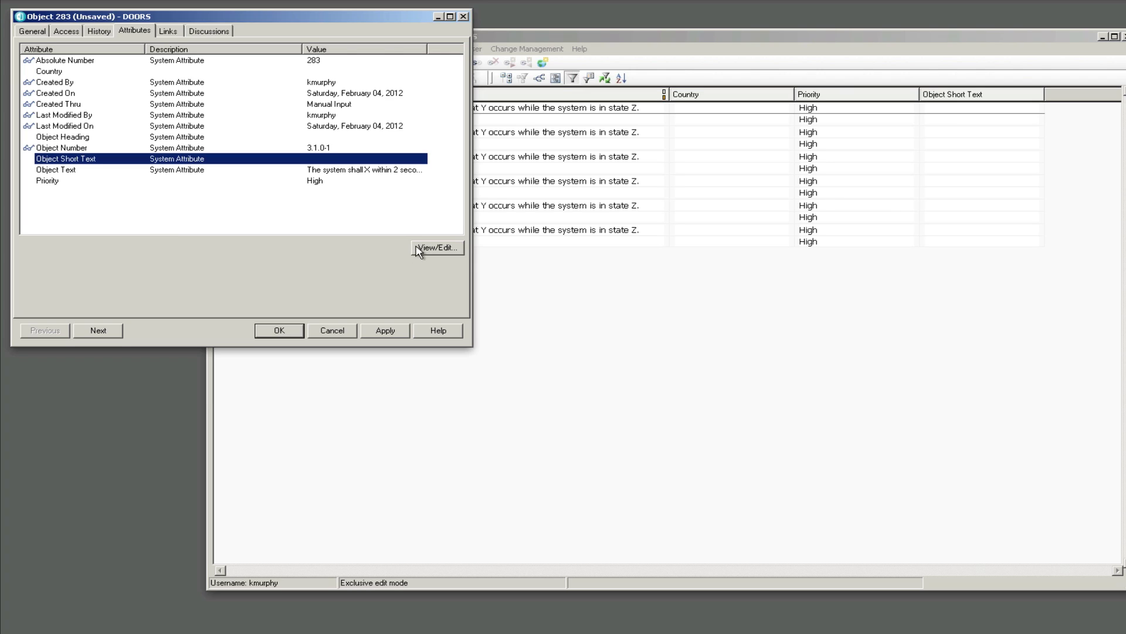
pyautogui.click(290, 333)
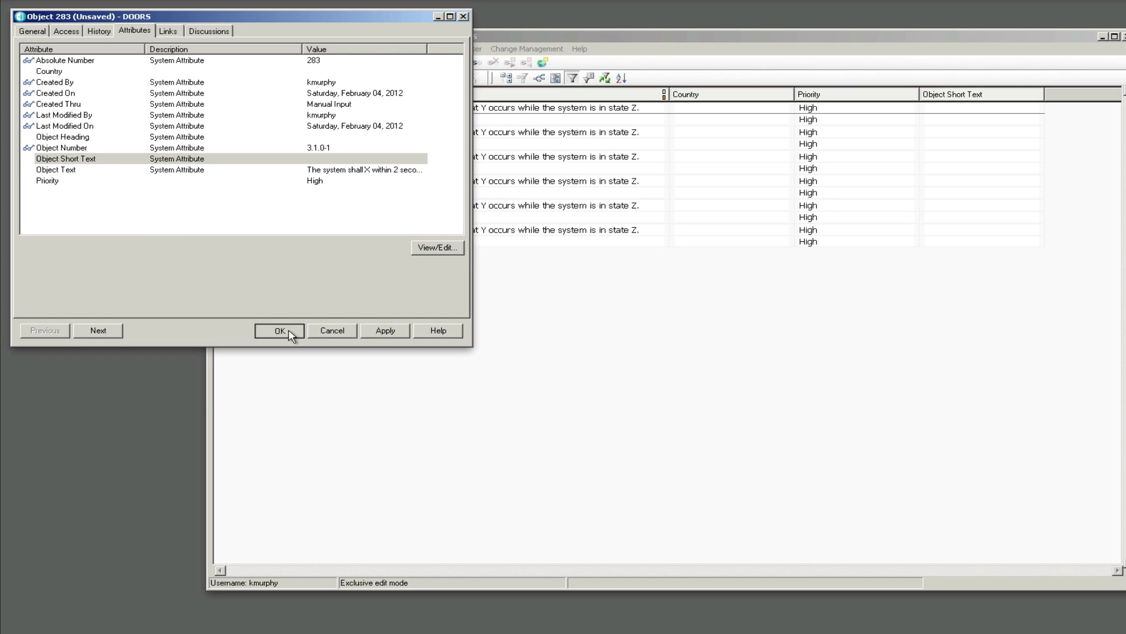
# Close object 283's properties, select objects 283–344, and open object 343's properties
pyautogui.click(291, 332)
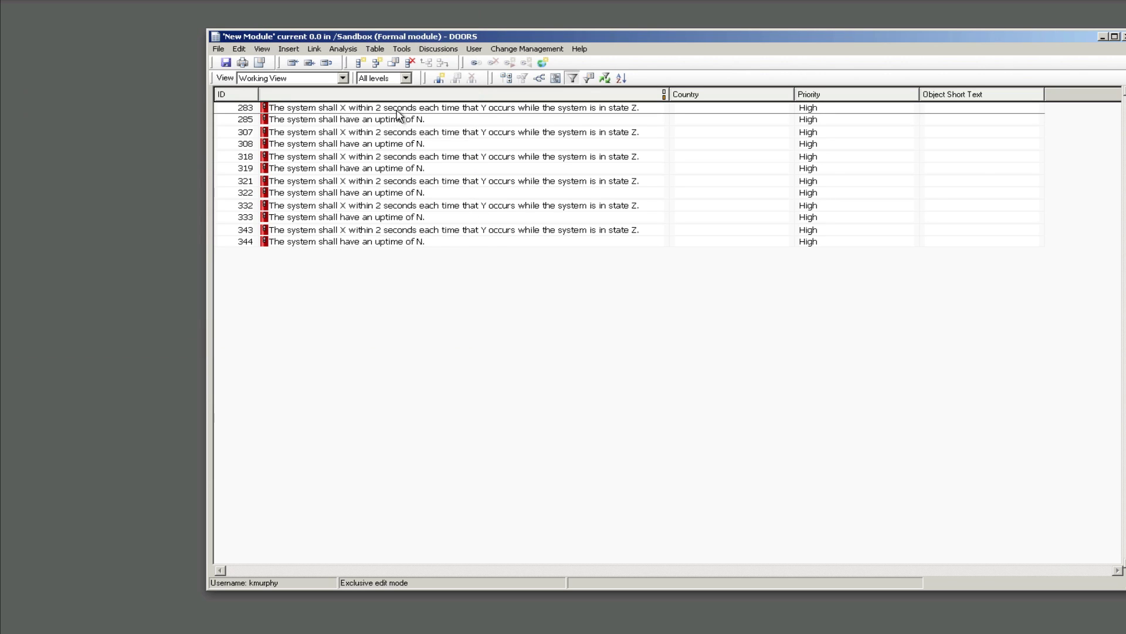
pyautogui.keyDown('shift'); pyautogui.click(395, 242); pyautogui.keyUp('shift')
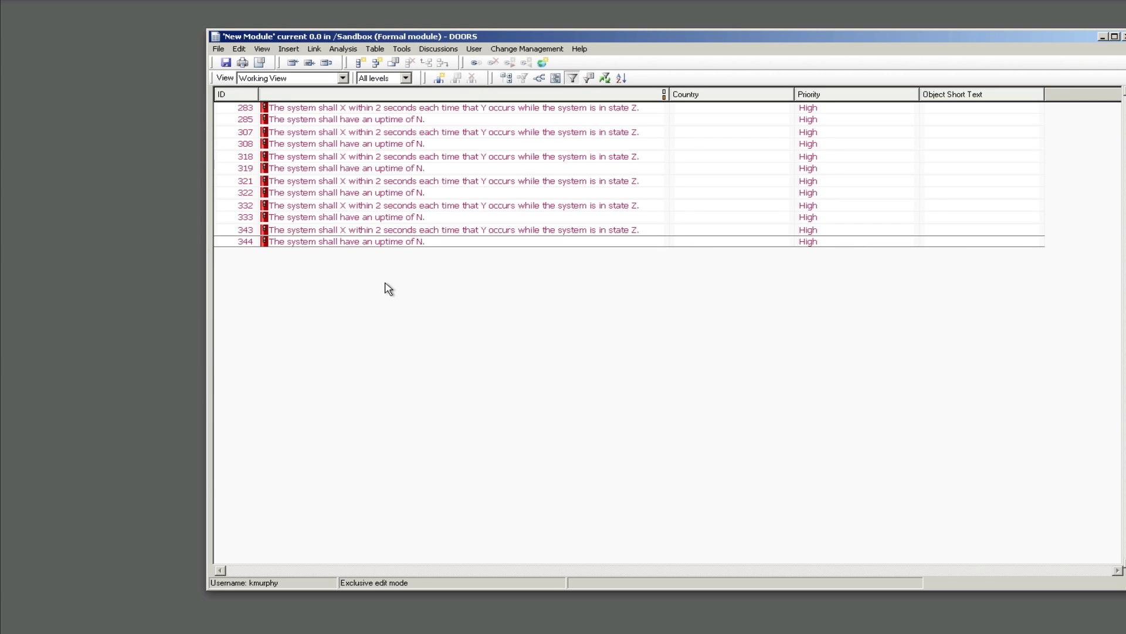
pyautogui.rightClick(371, 234)
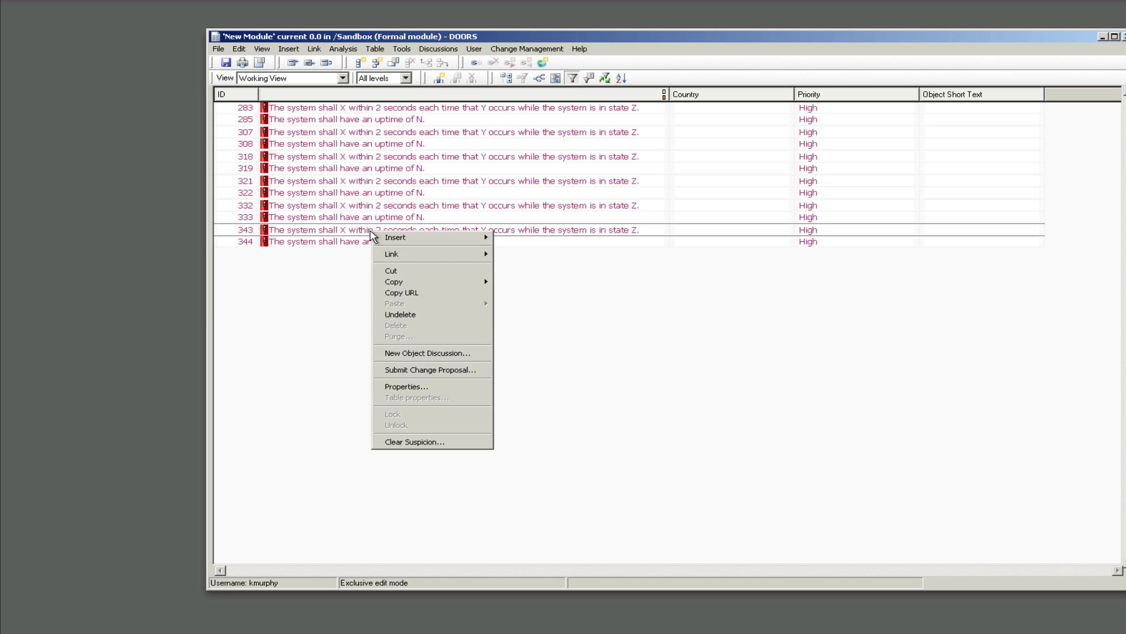
pyautogui.click(416, 387)
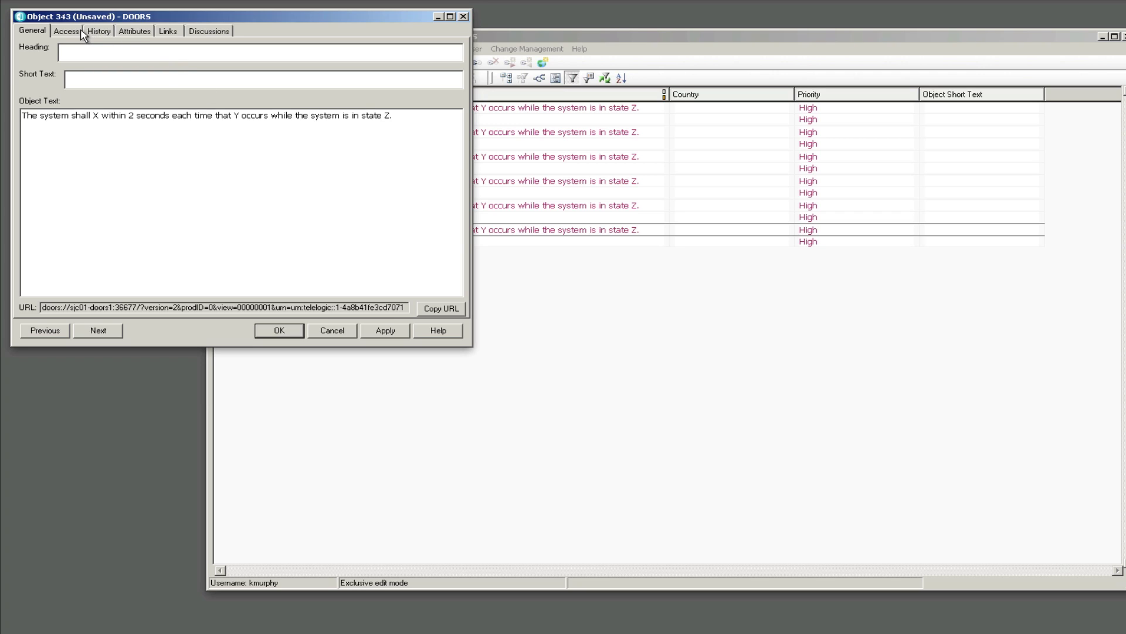
# Apply Object Short Text System to the selected objects and close object 343's properties
pyautogui.click(131, 32)
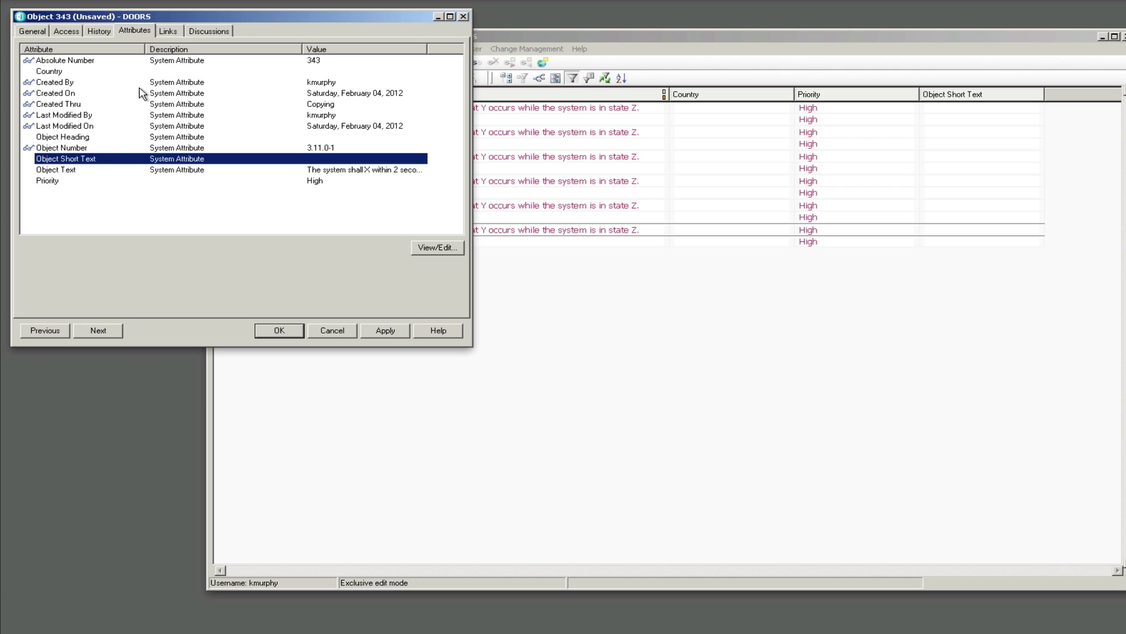
pyautogui.click(421, 248)
pyautogui.click(88, 155)
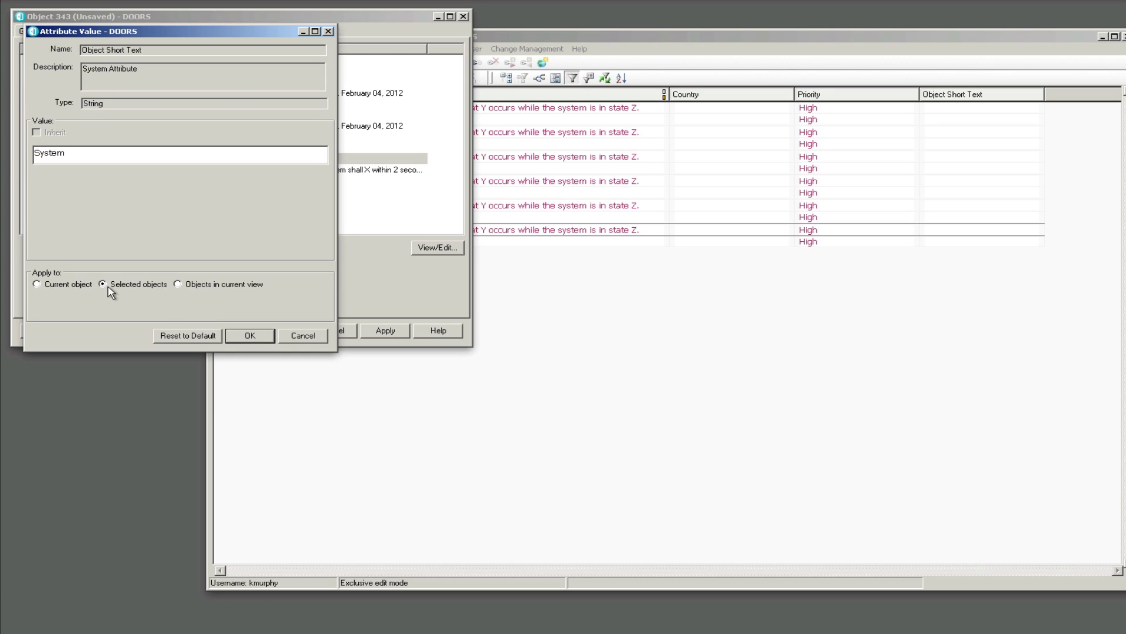
pyautogui.click(251, 336)
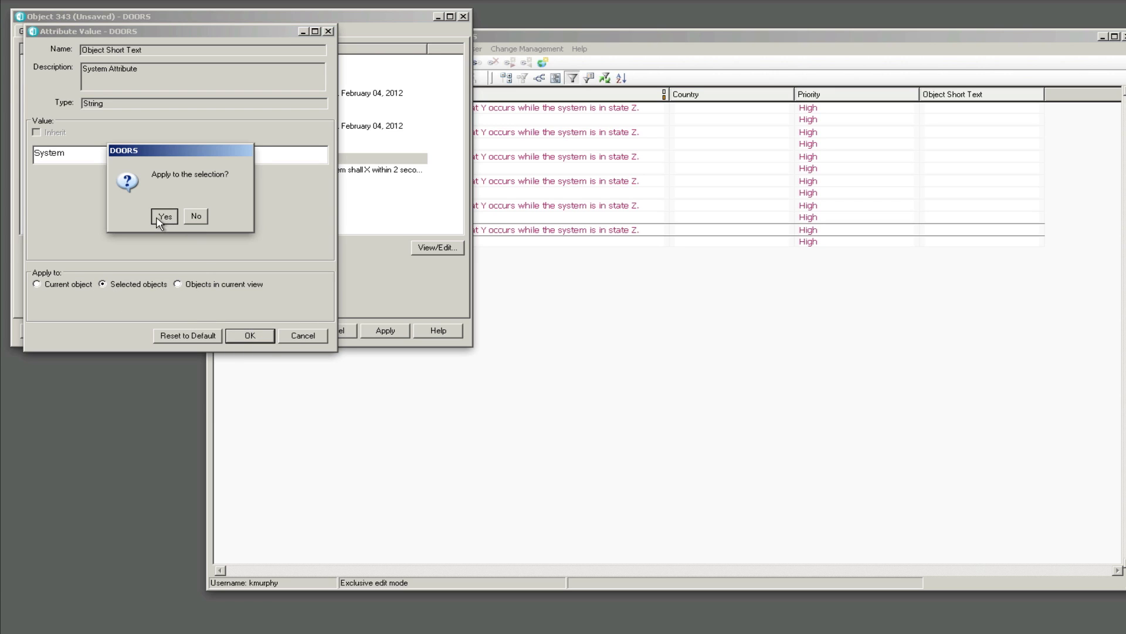
pyautogui.click(159, 221)
pyautogui.click(289, 330)
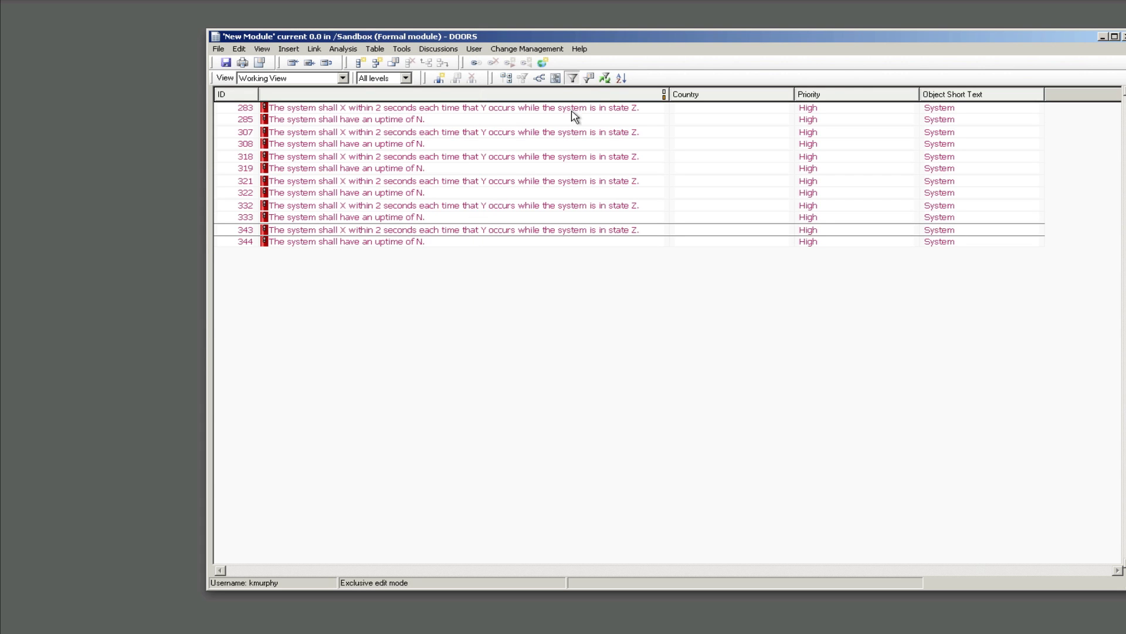
# Turn off the filter, select objects 338 and 344, and scroll up to the Requirements sections
pyautogui.click(573, 79)
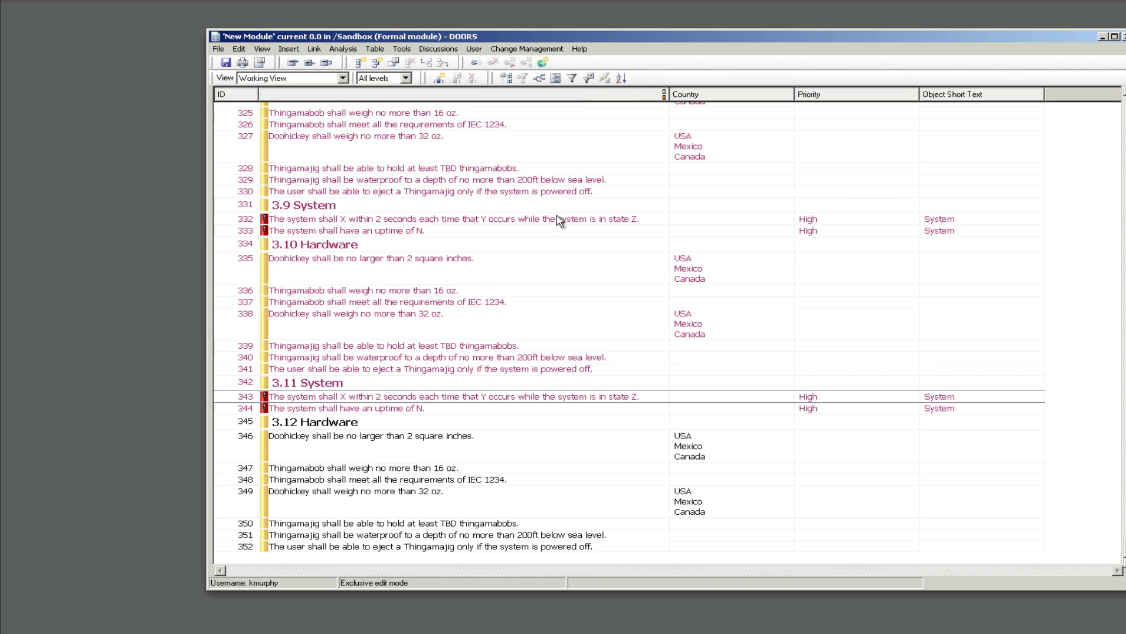
pyautogui.click(485, 316)
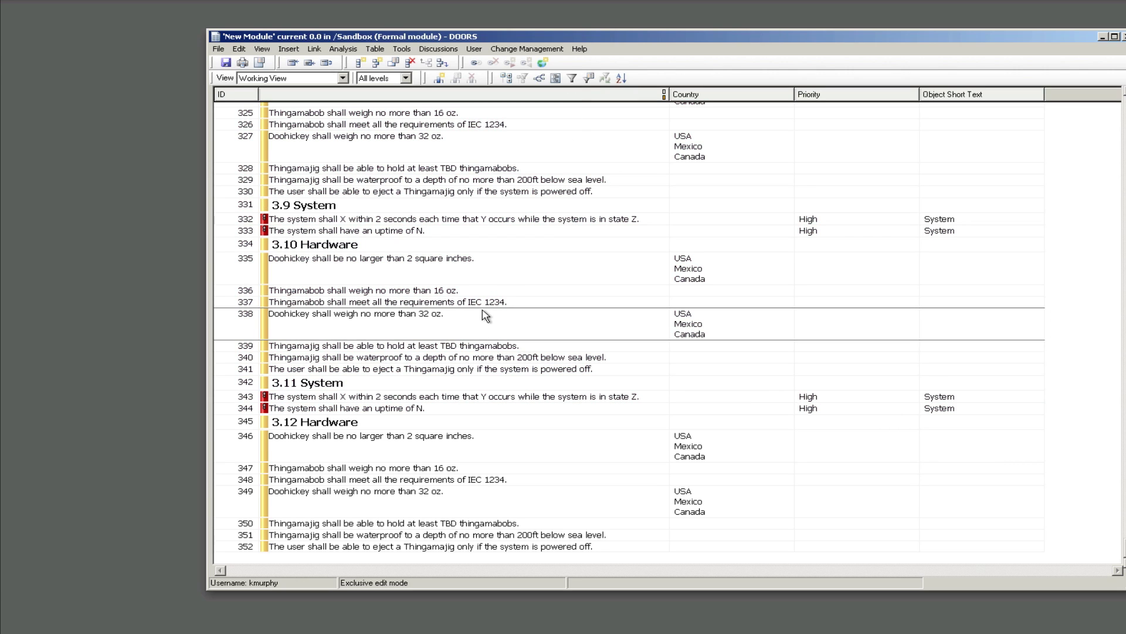
pyautogui.click(456, 409)
pyautogui.scroll(4, 461, 414)
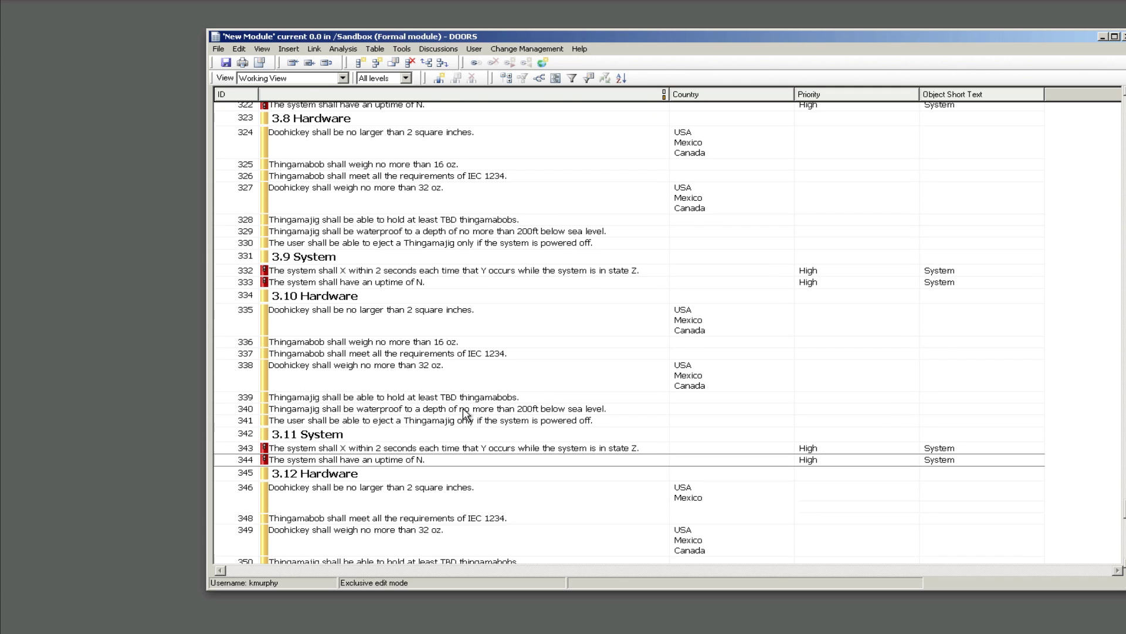
pyautogui.scroll(6, 491, 396)
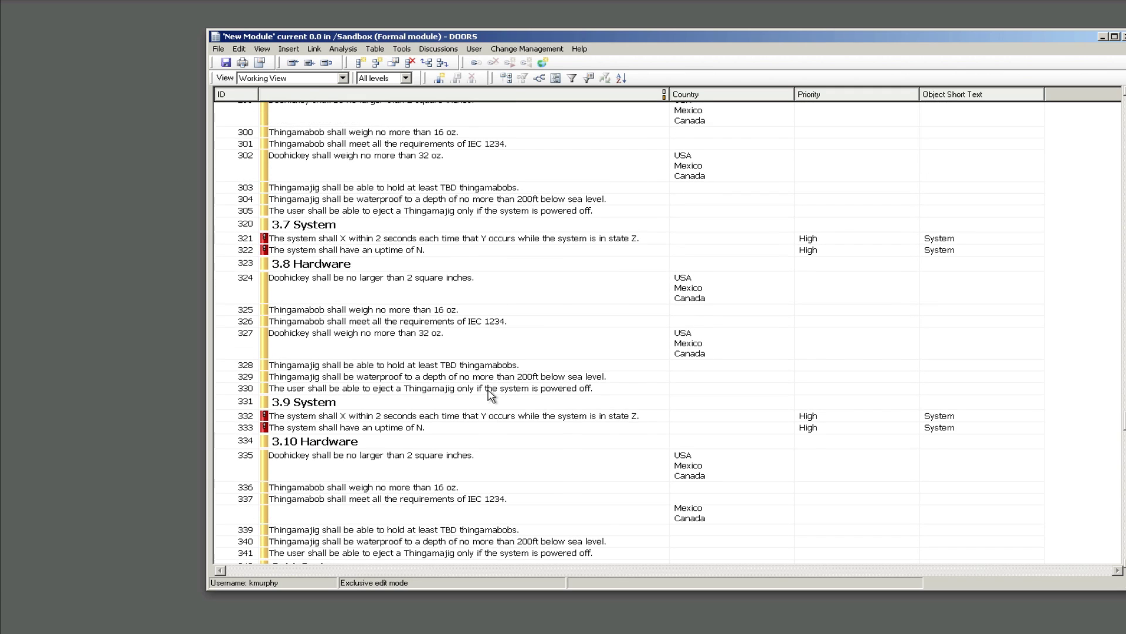
pyautogui.scroll(6, 492, 396)
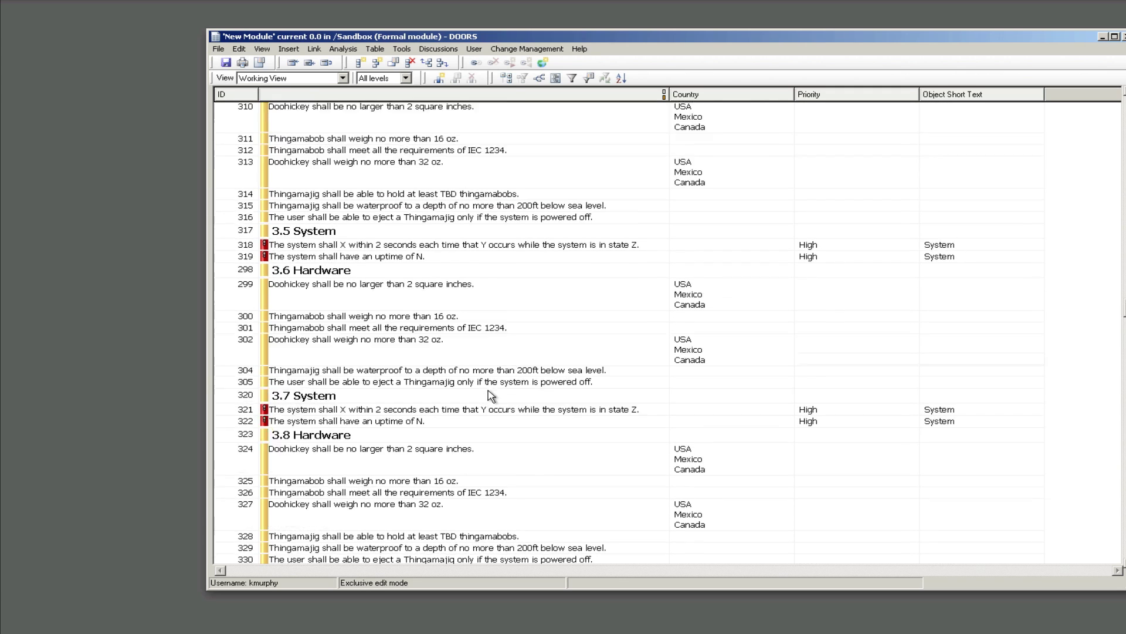
pyautogui.scroll(5, 492, 396)
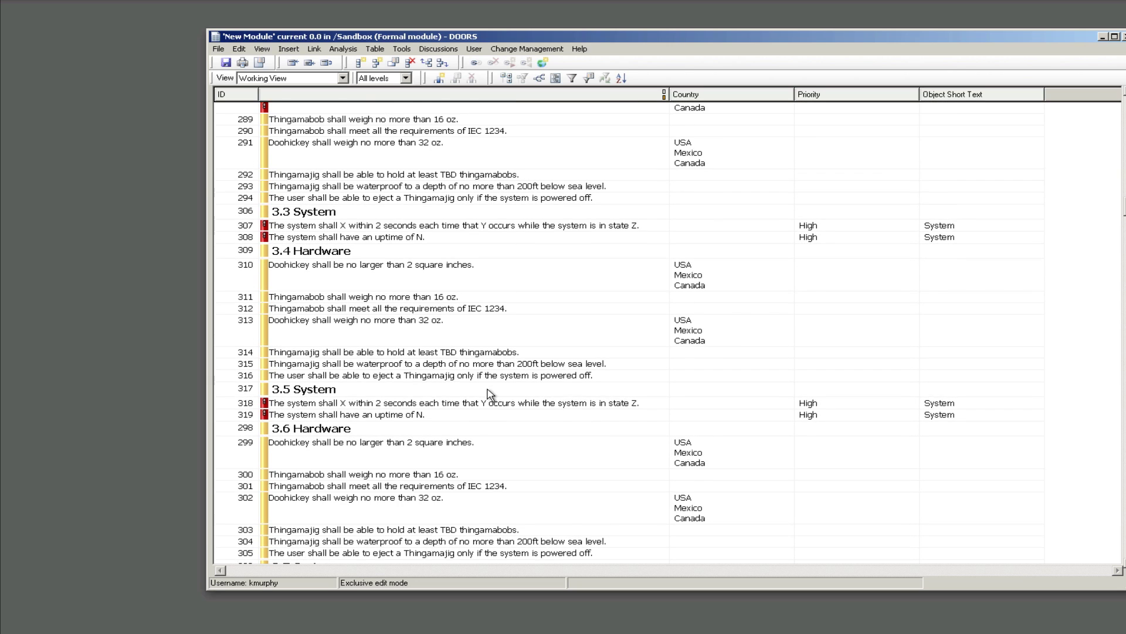
pyautogui.scroll(2, 492, 395)
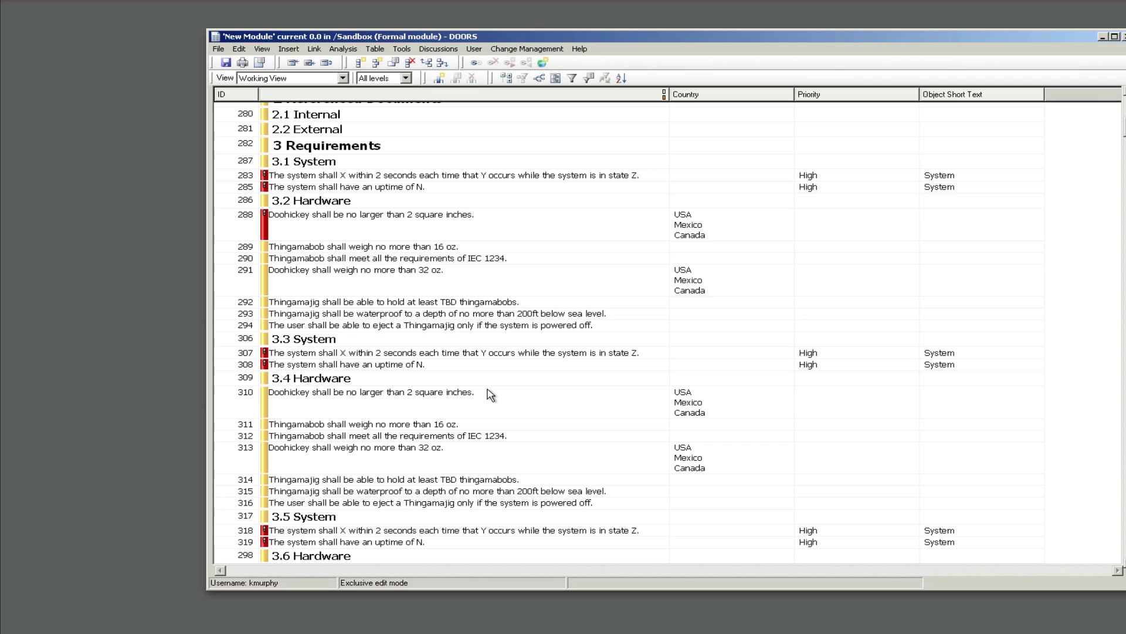
# Give objects 287–294 in sections 3.1 and 3.2 the Object Short Text System
pyautogui.click(382, 201)
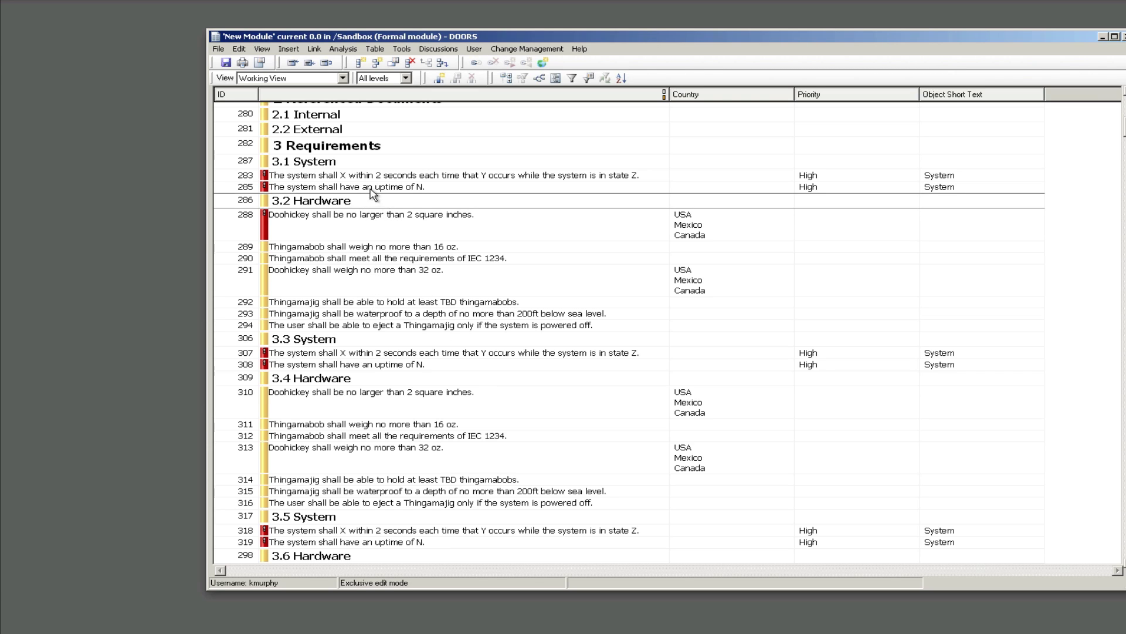
pyautogui.click(374, 188)
pyautogui.keyDown('shift'); pyautogui.click(399, 227); pyautogui.keyUp('shift')
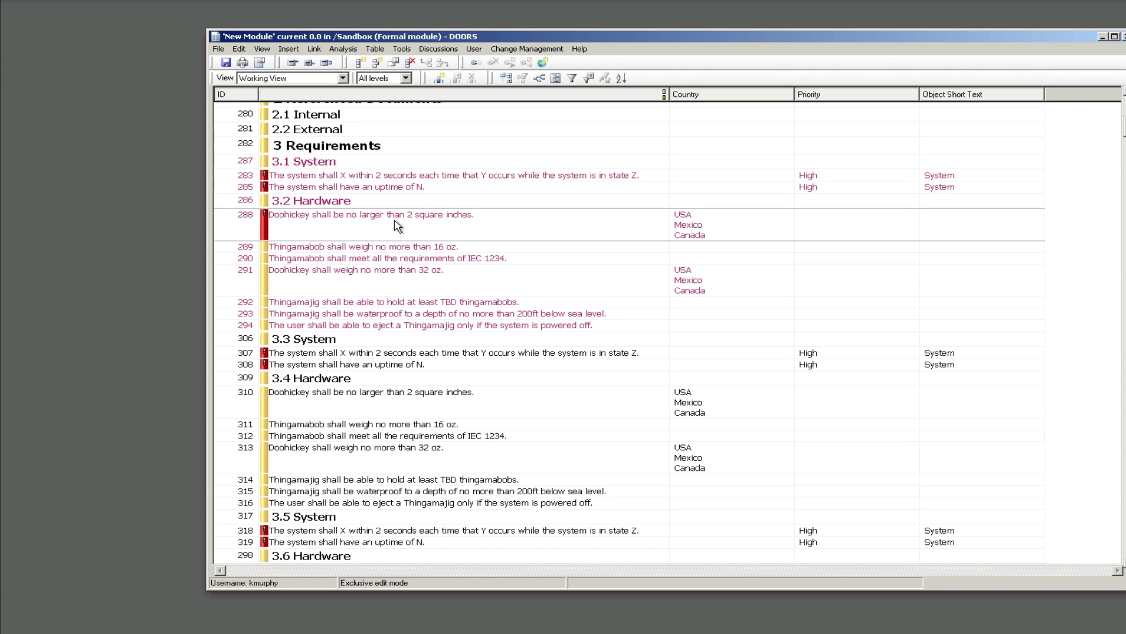
pyautogui.doubleClick(398, 227)
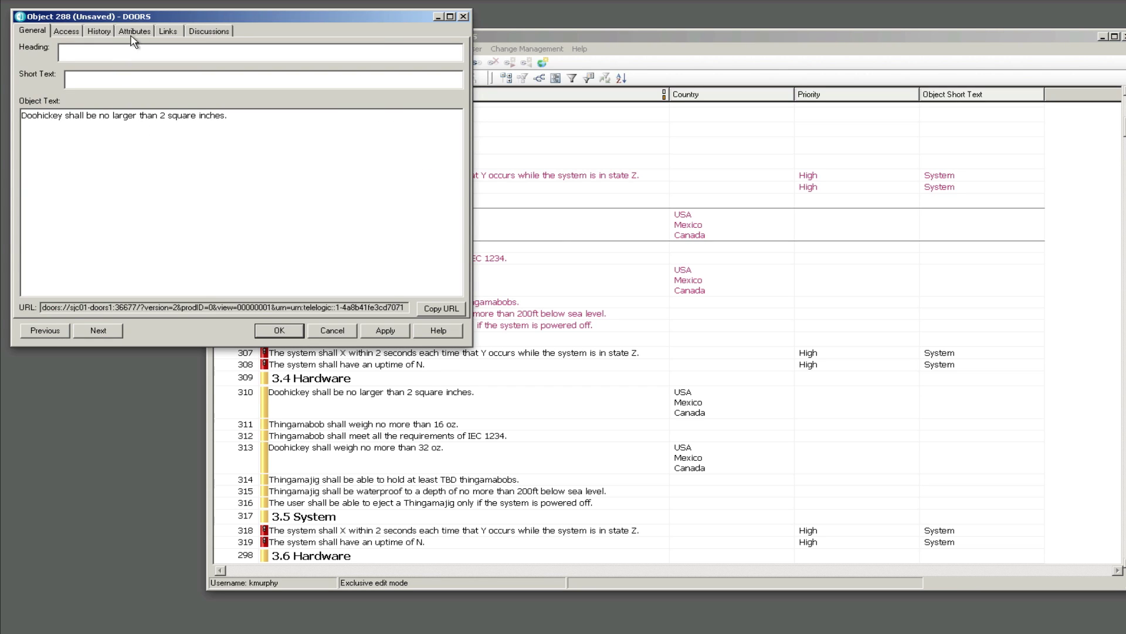
pyautogui.click(135, 31)
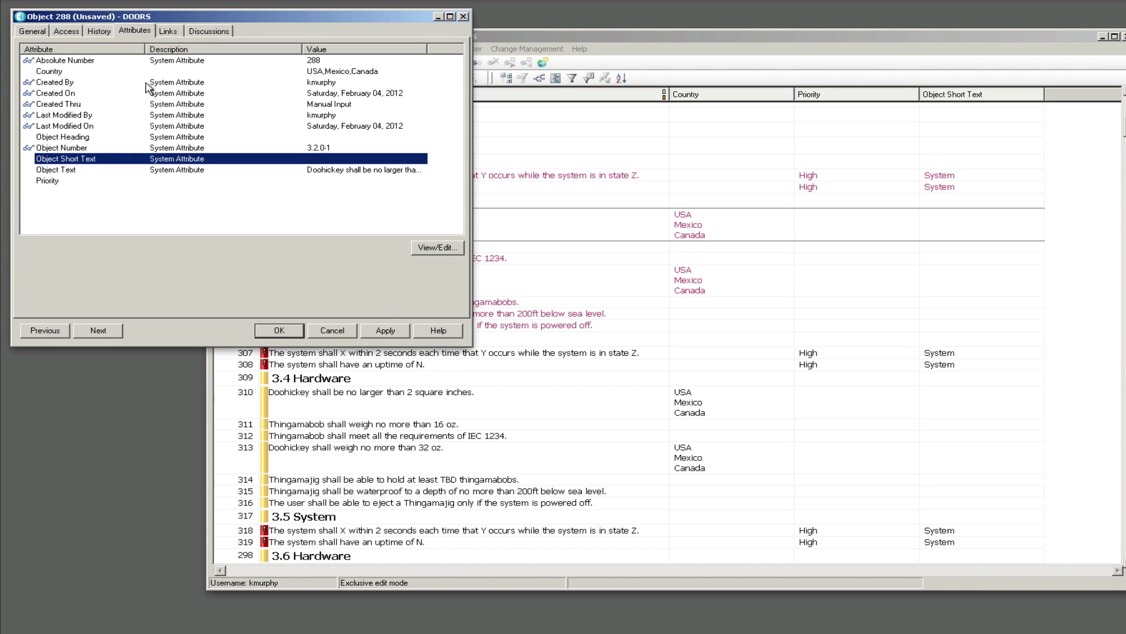
pyautogui.doubleClick(141, 158)
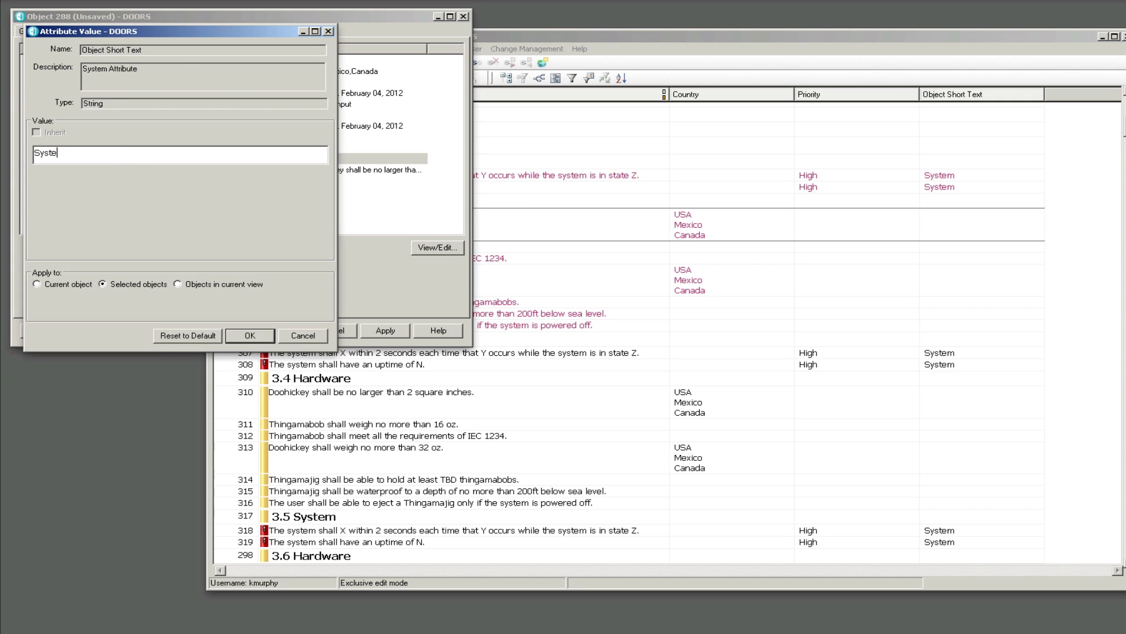
pyautogui.click(242, 335)
pyautogui.click(165, 216)
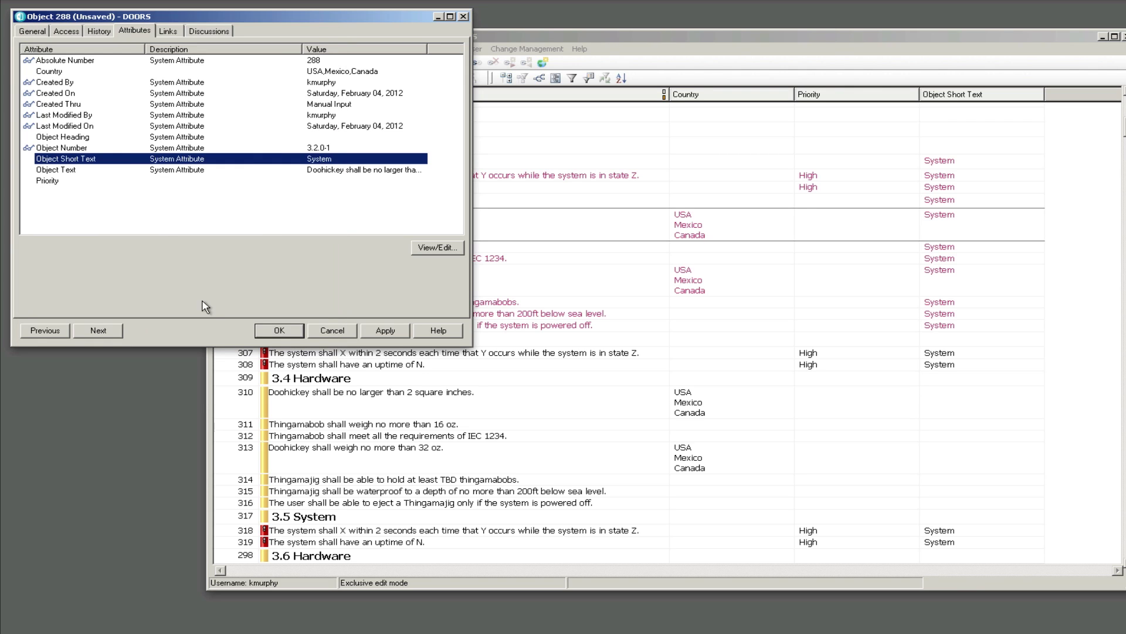
pyautogui.click(280, 330)
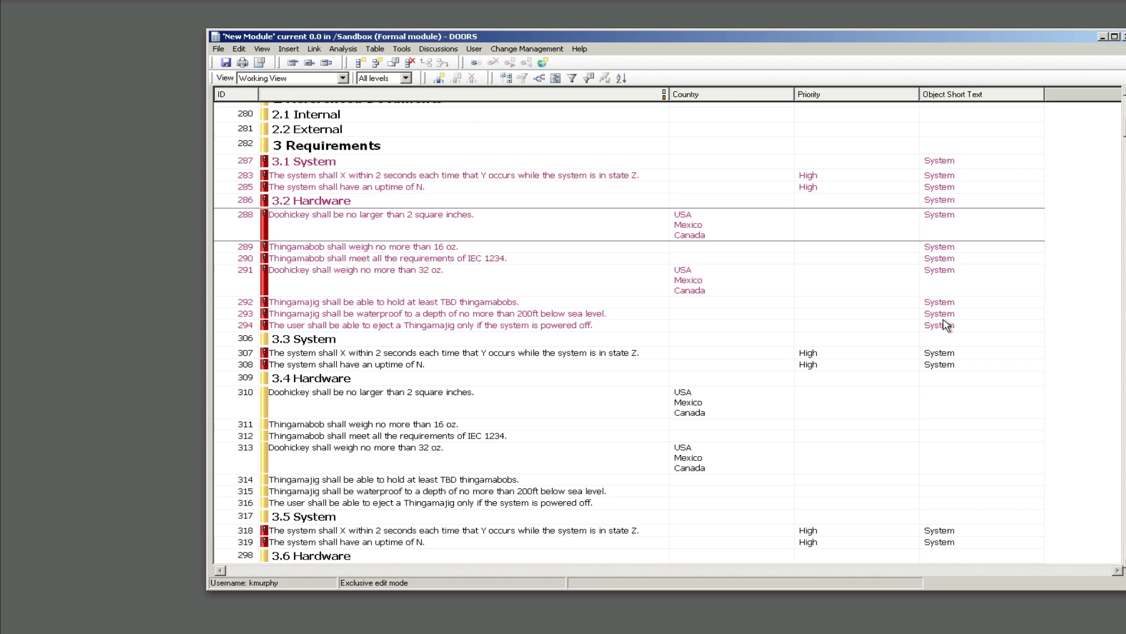
pyautogui.click(243, 50)
pyautogui.click(253, 59)
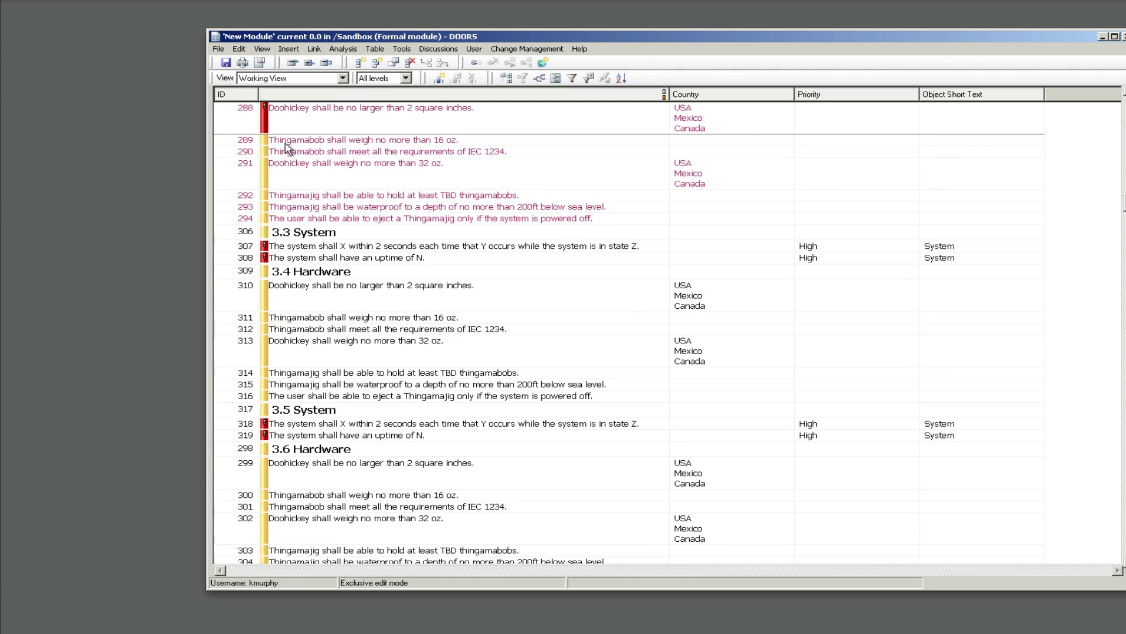
pyautogui.click(292, 167)
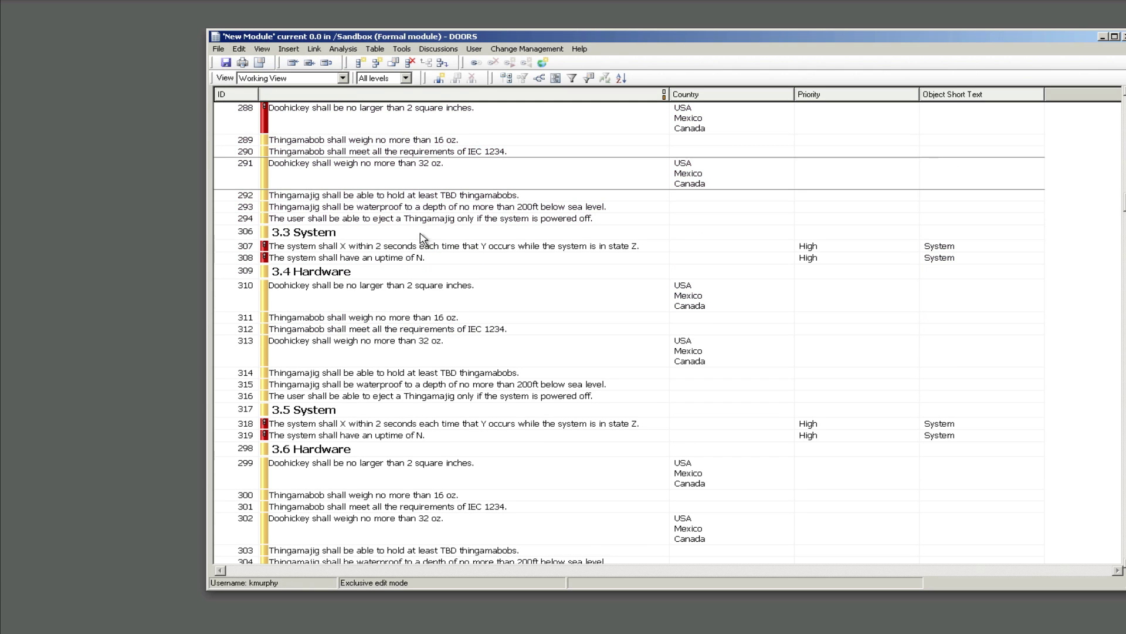
pyautogui.scroll(-1, 422, 258)
pyautogui.scroll(-4, 422, 271)
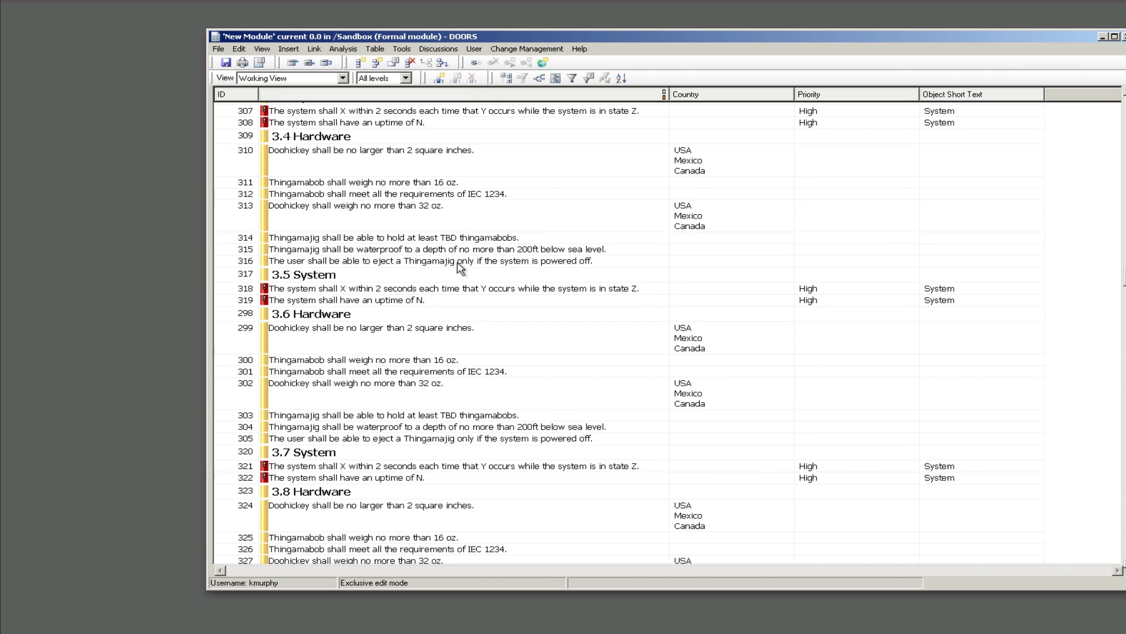
pyautogui.scroll(-3, 461, 268)
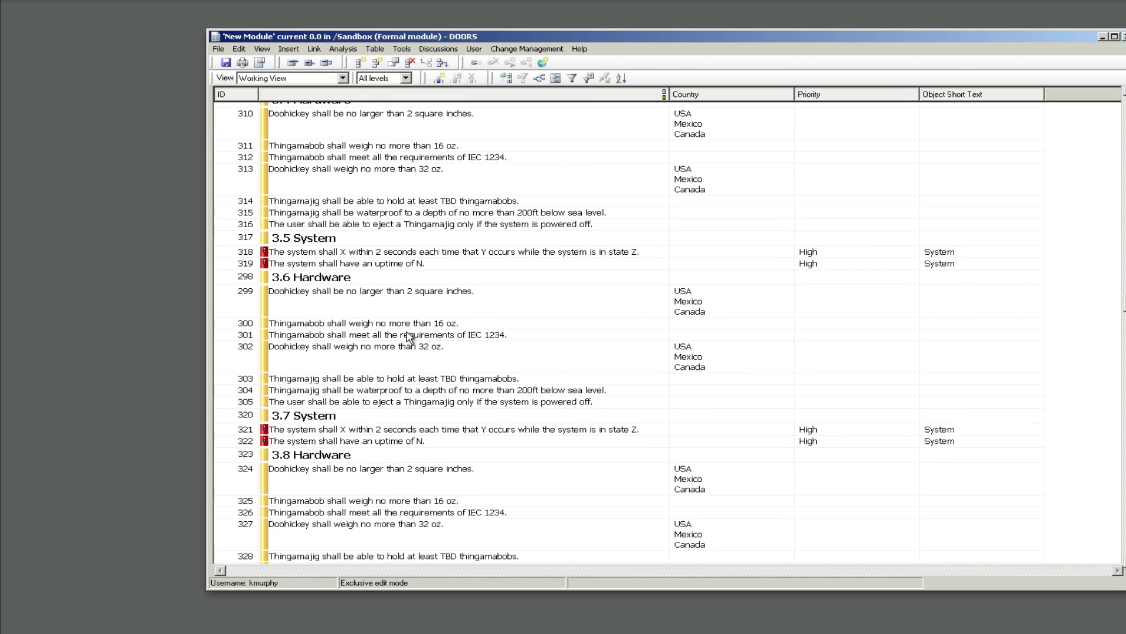
pyautogui.click(725, 359)
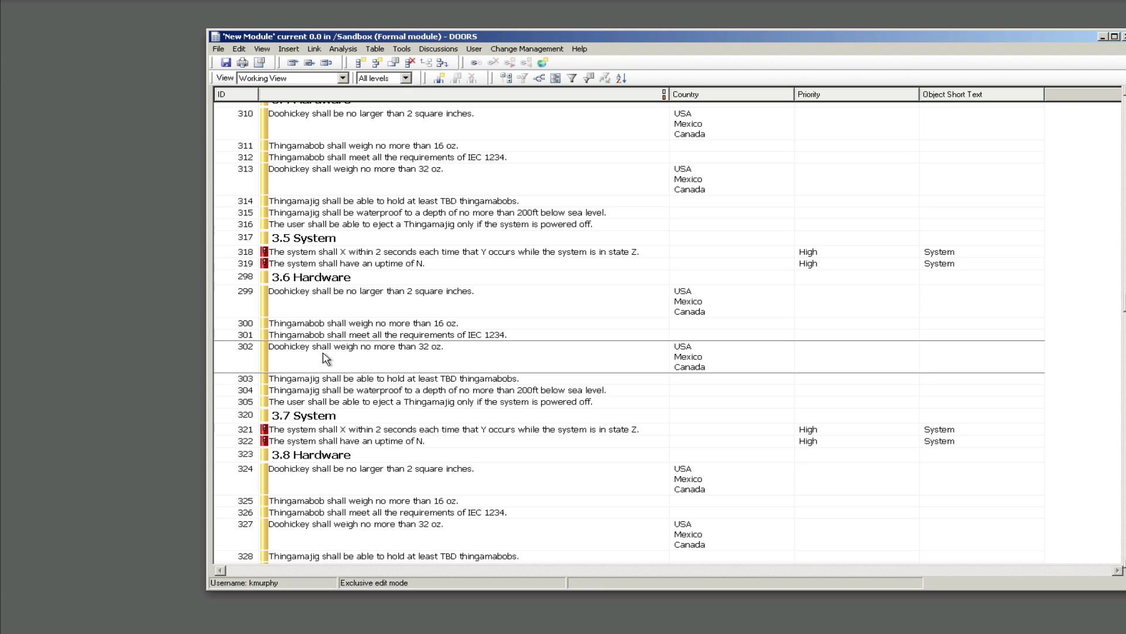
# Change requirement 302's Country to Mexico, Canada and Germany, removing USA
pyautogui.doubleClick(653, 358)
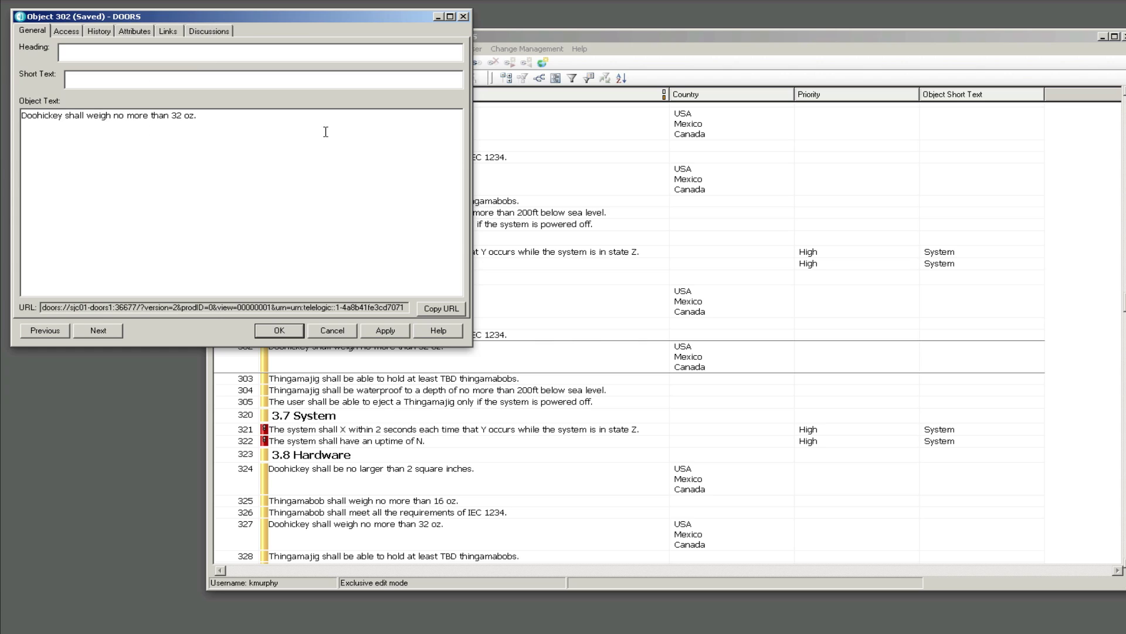
pyautogui.click(135, 32)
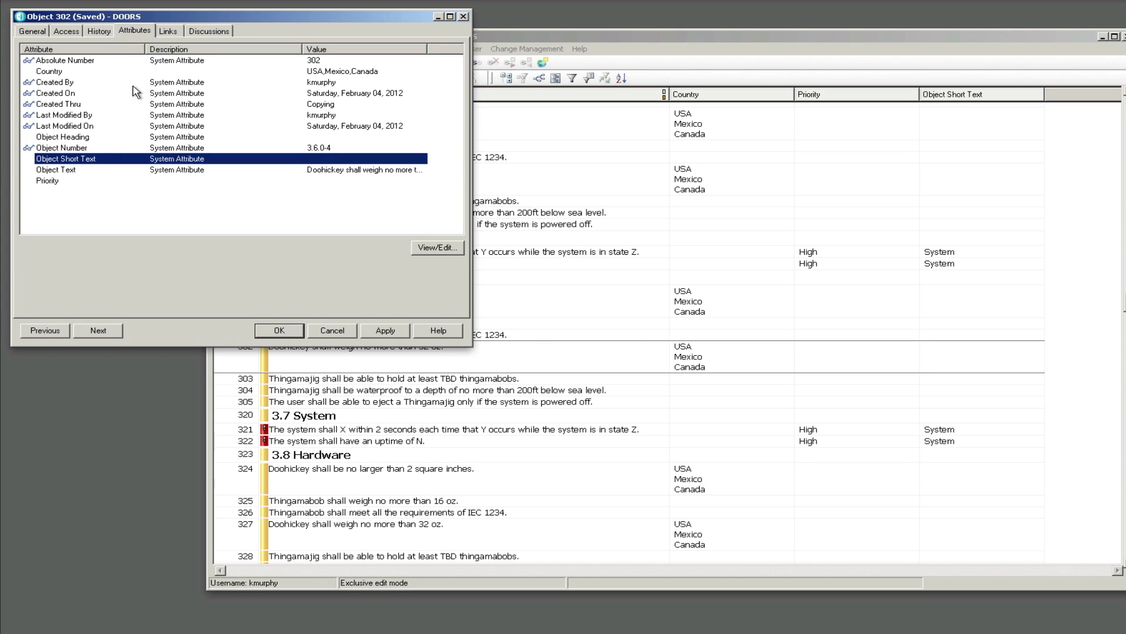
pyautogui.click(76, 73)
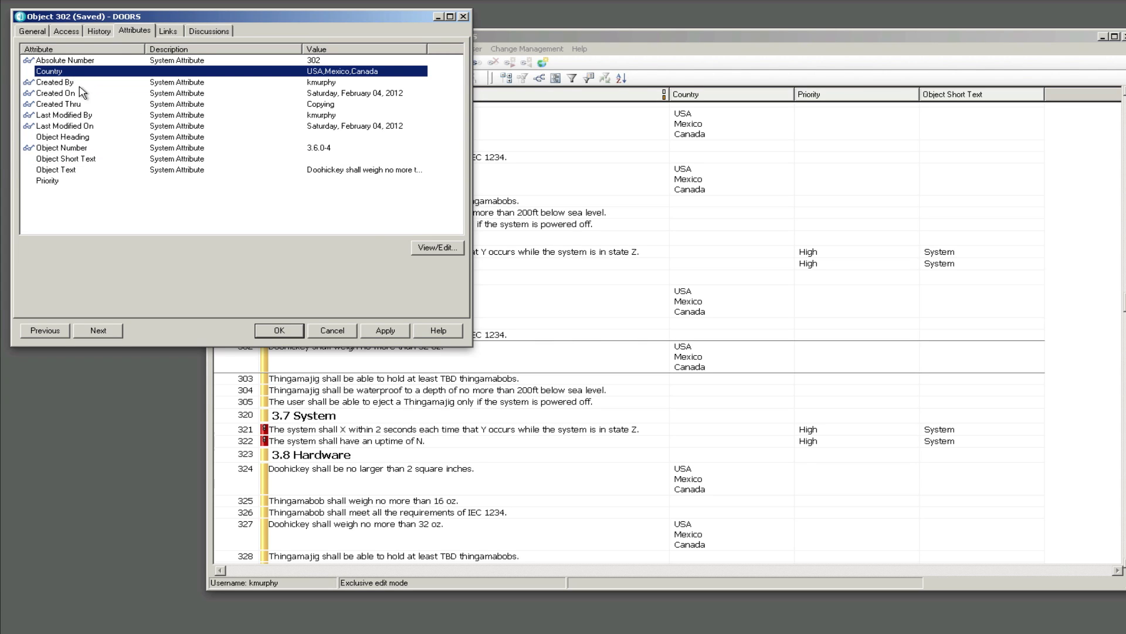
pyautogui.click(449, 247)
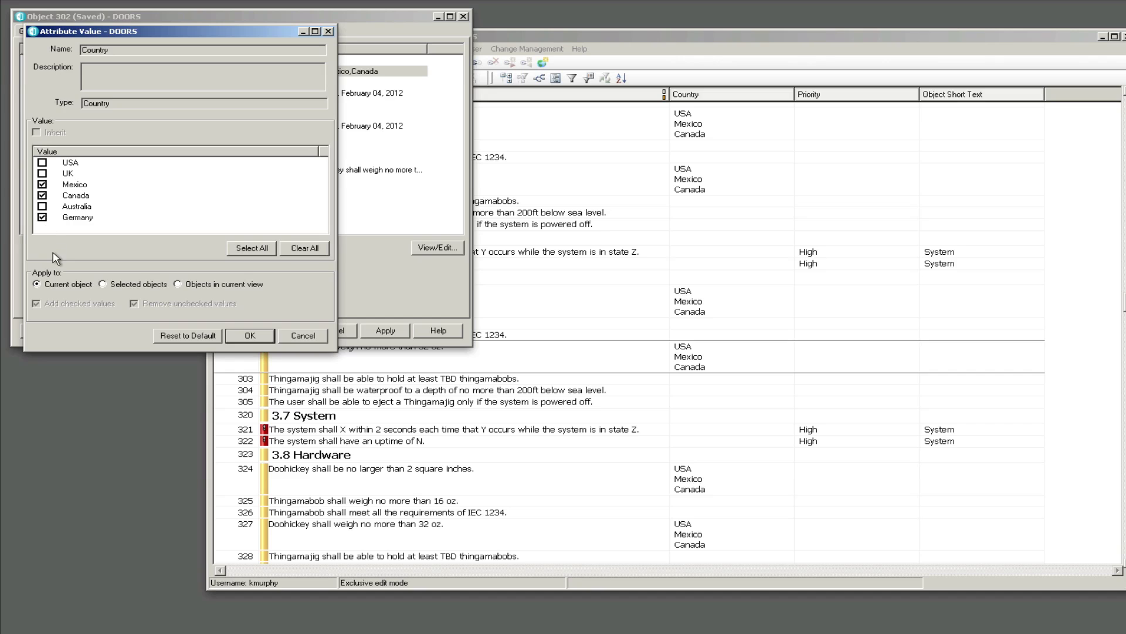
pyautogui.click(237, 337)
pyautogui.click(277, 330)
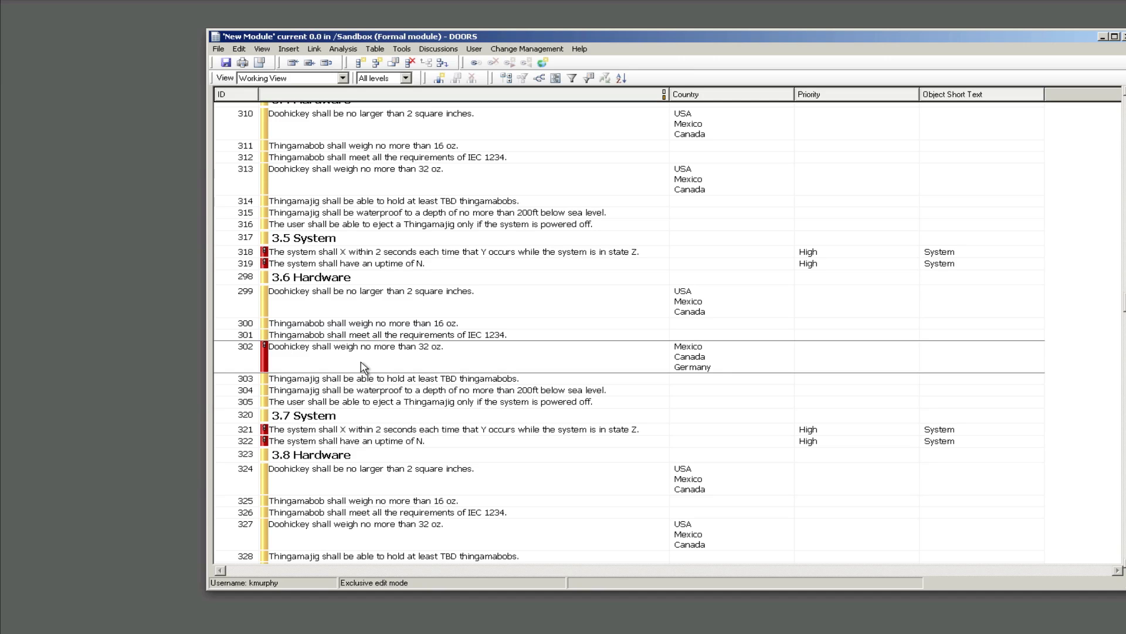
# Filter the module to Object Text containing 'Doohickey', showing 12 of 71 objects
pyautogui.click(393, 51)
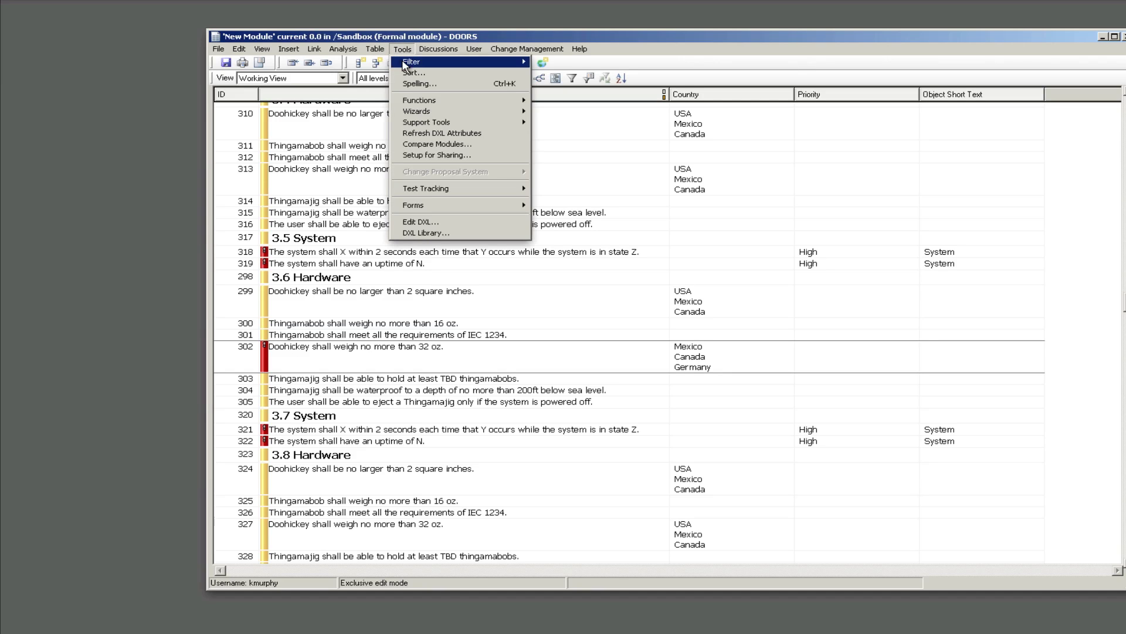
pyautogui.click(608, 78)
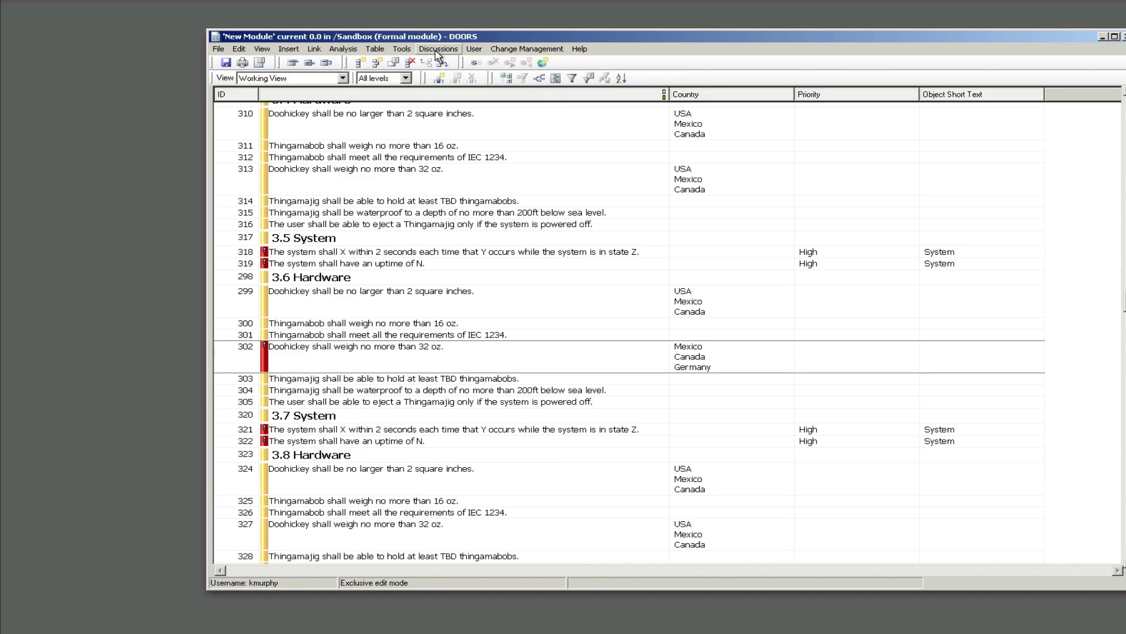
pyautogui.click(595, 79)
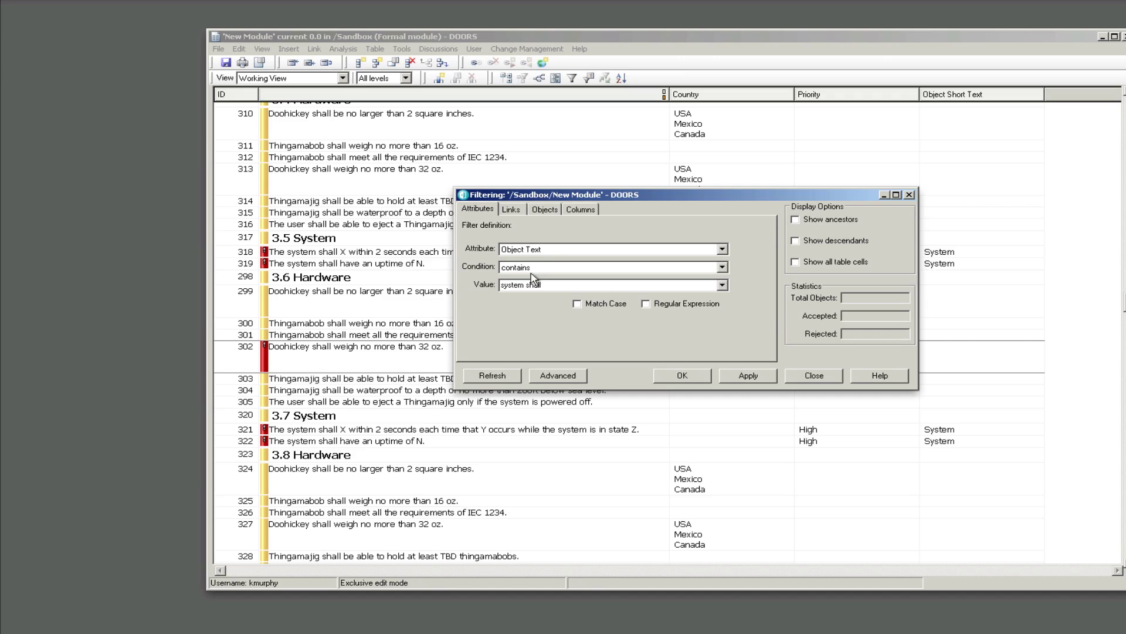
pyautogui.click(545, 289)
pyautogui.write('Doohickey')
pyautogui.click(748, 375)
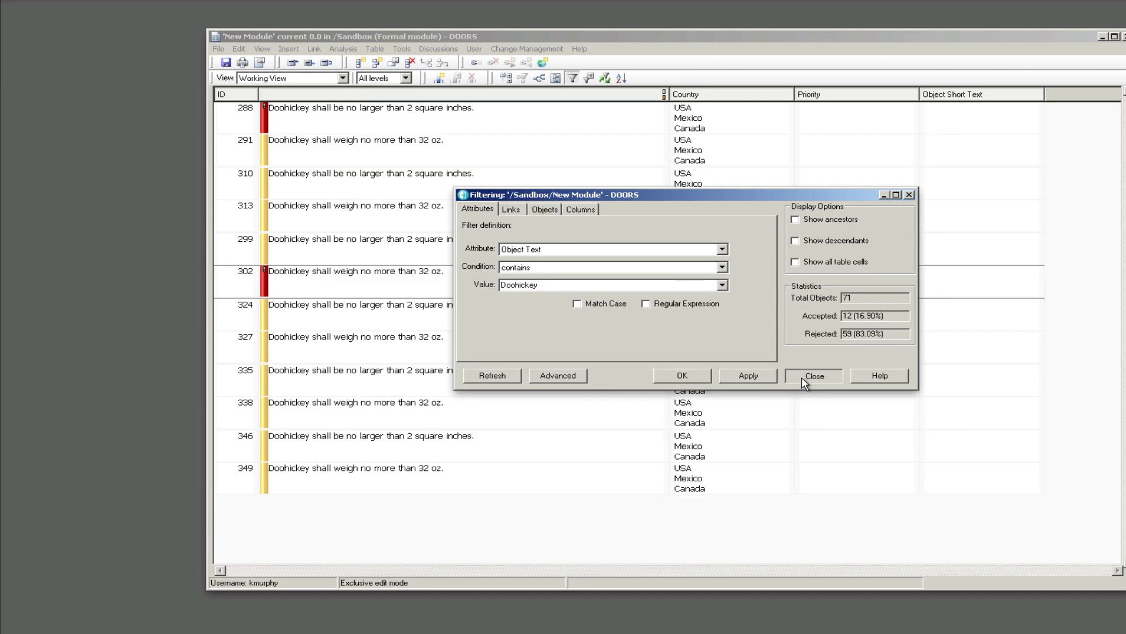
pyautogui.click(805, 381)
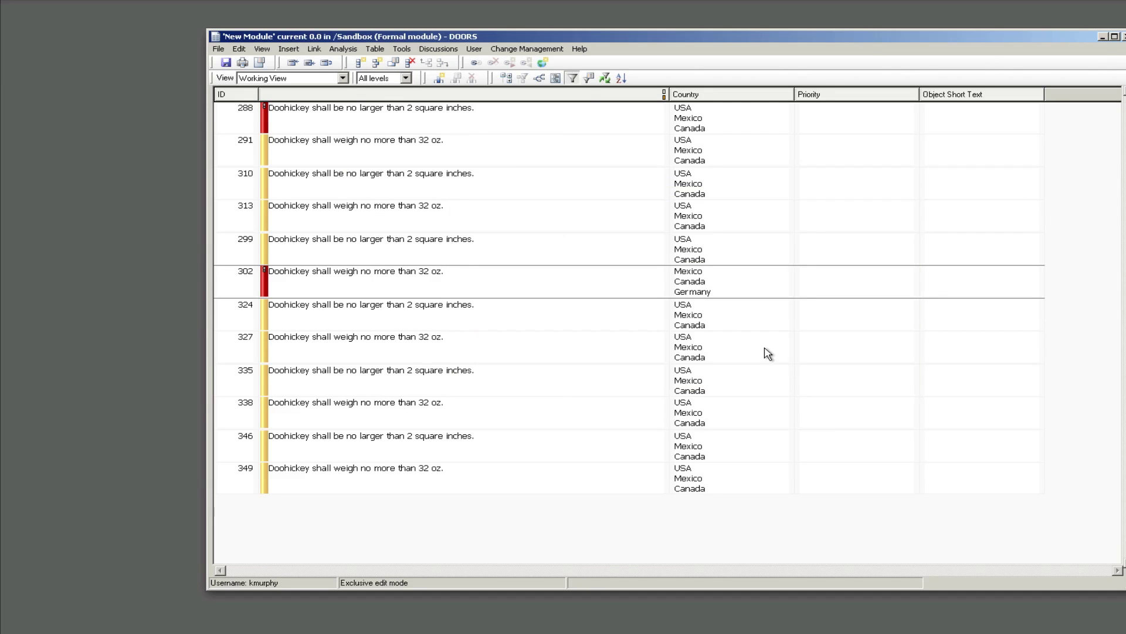
# From object 288's properties, add Australia to Country on all objects in the current view
pyautogui.click(700, 128)
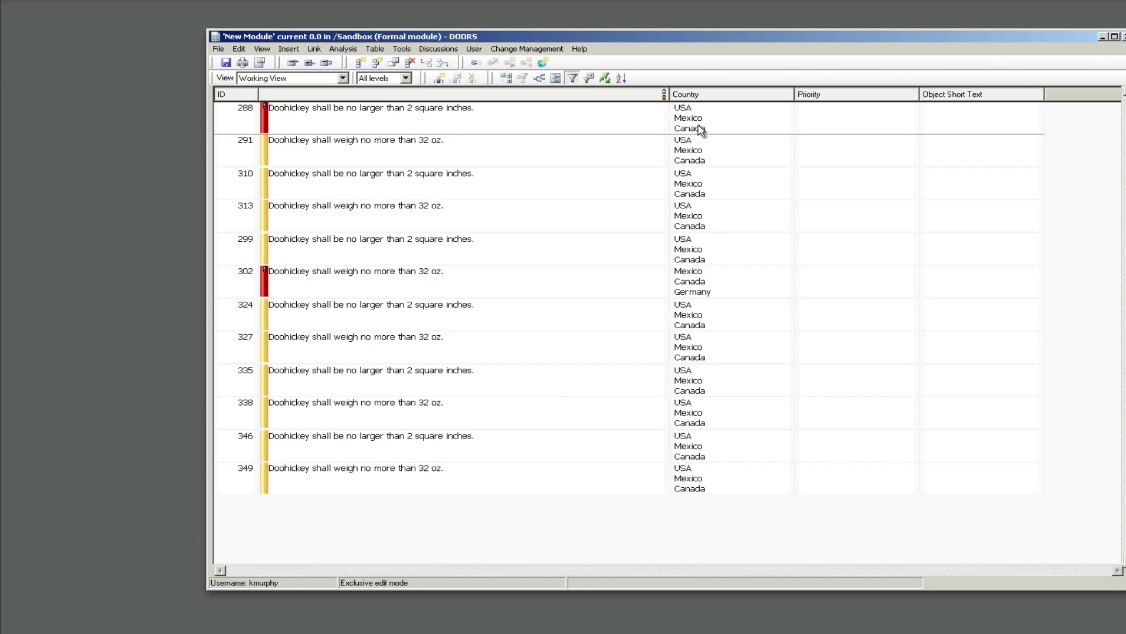
pyautogui.hotkey('ctrl', 'e')
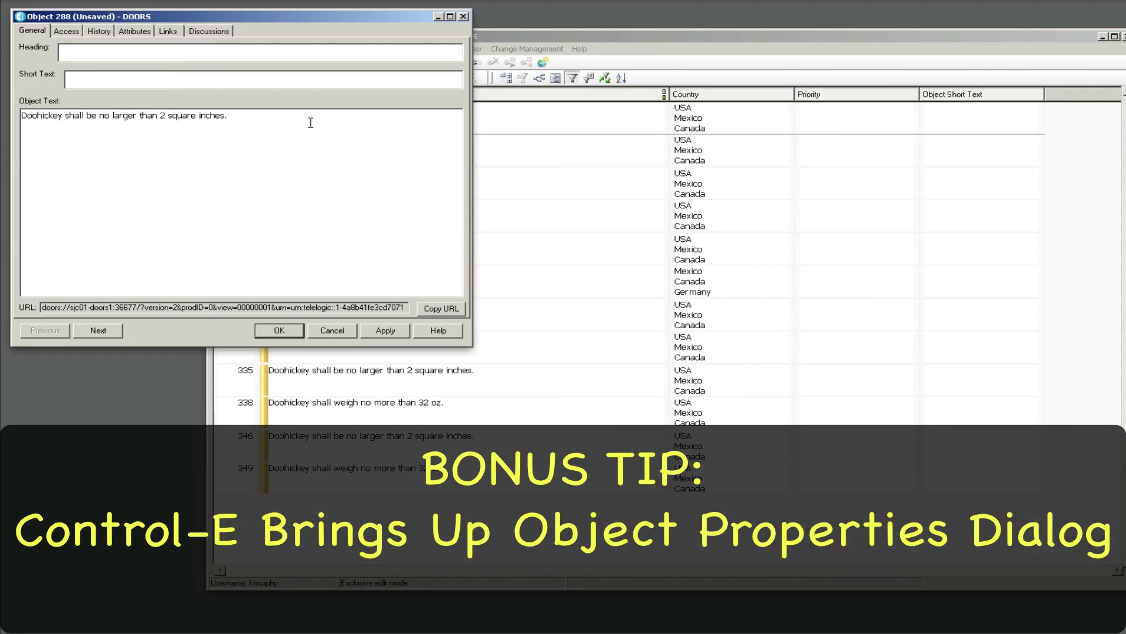
pyautogui.click(143, 32)
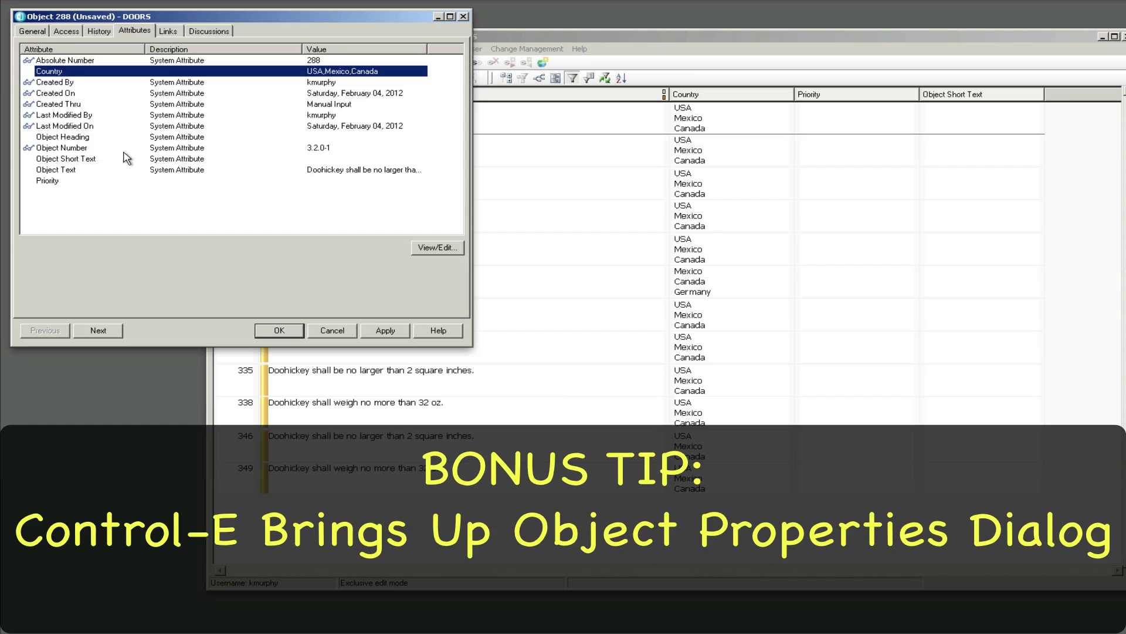
pyautogui.click(433, 248)
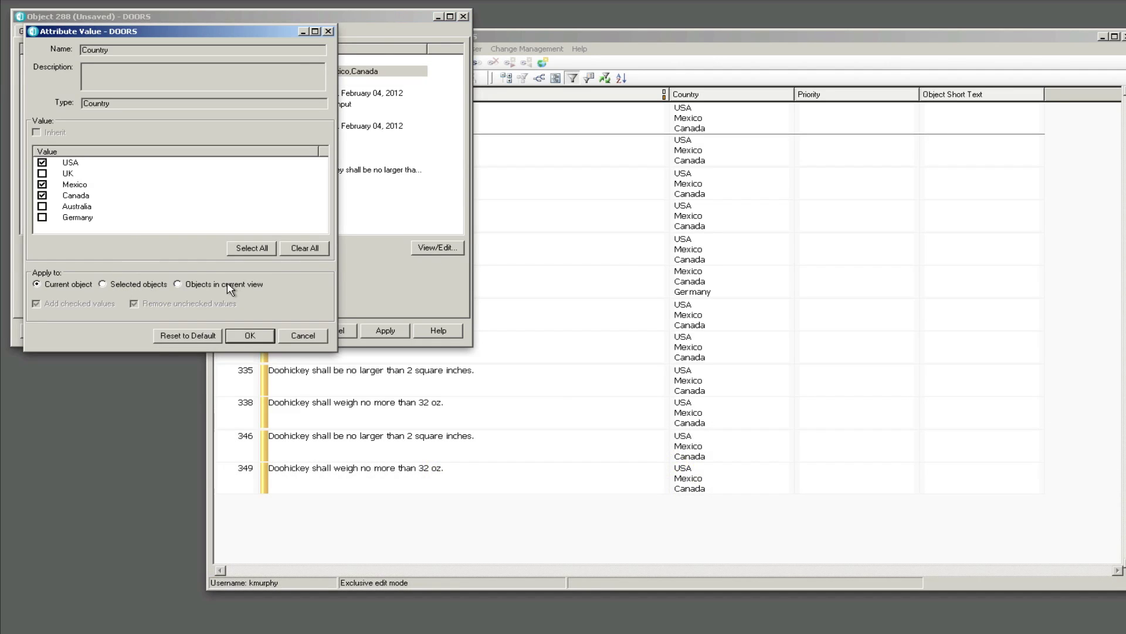
pyautogui.click(228, 284)
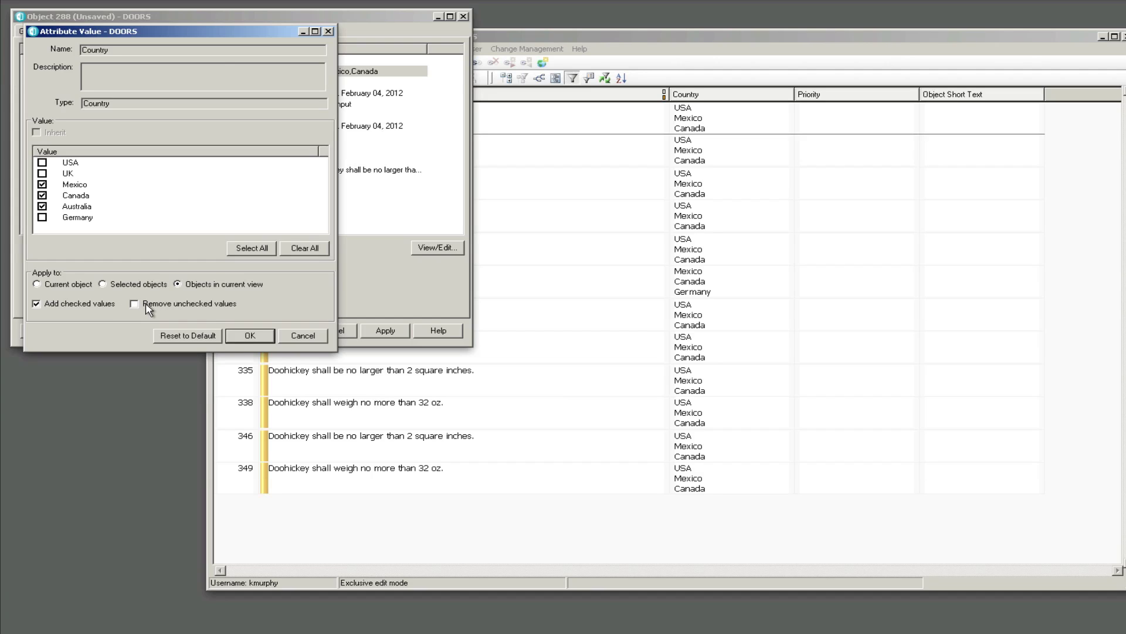
pyautogui.click(248, 337)
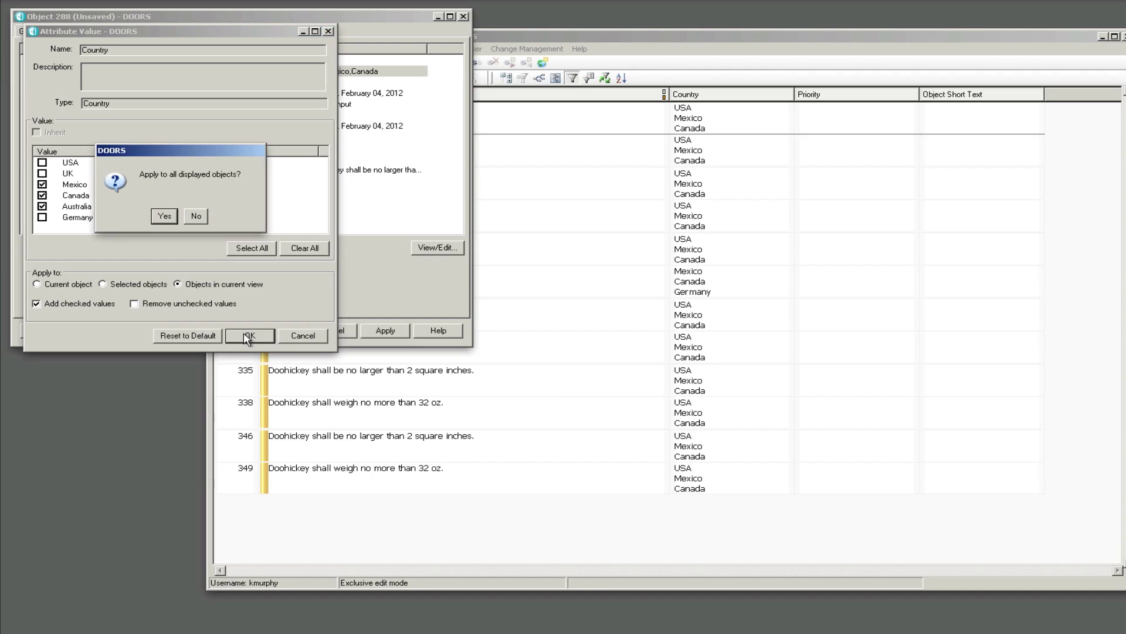
pyautogui.click(163, 217)
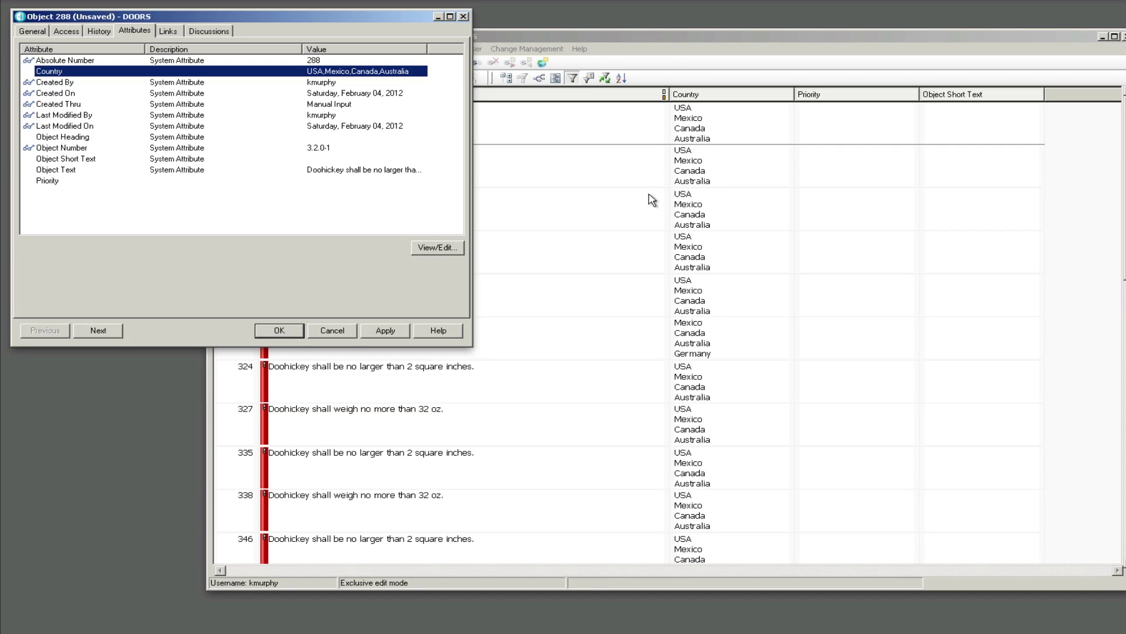
# Remove USA and Australia from Country on all displayed objects, leaving Mexico, Canada, Germany
pyautogui.click(422, 249)
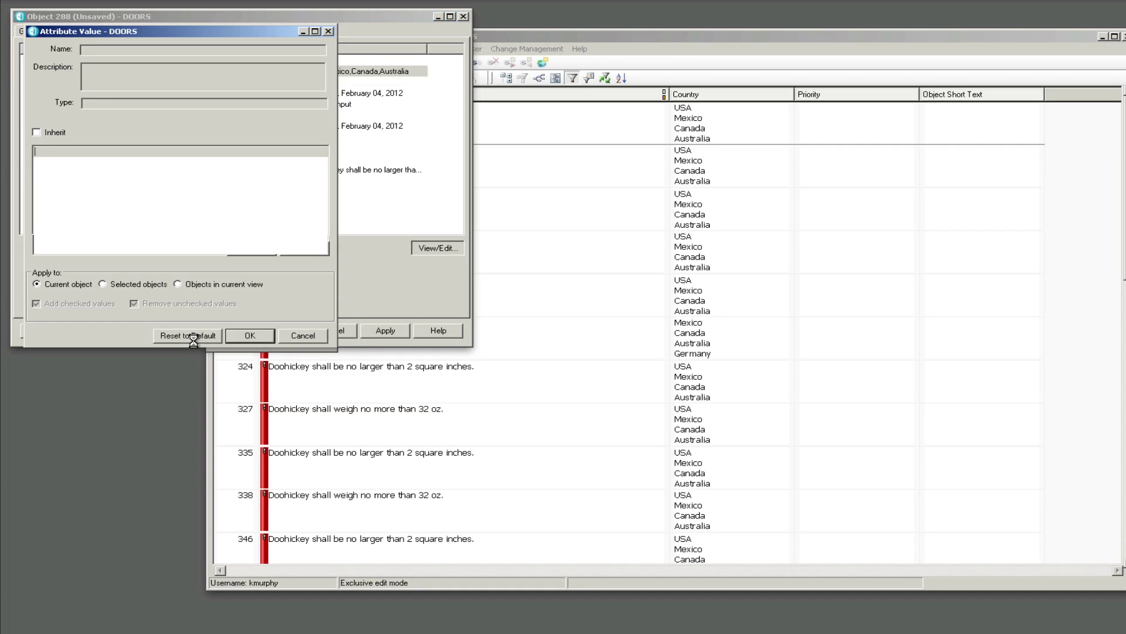
pyautogui.click(177, 284)
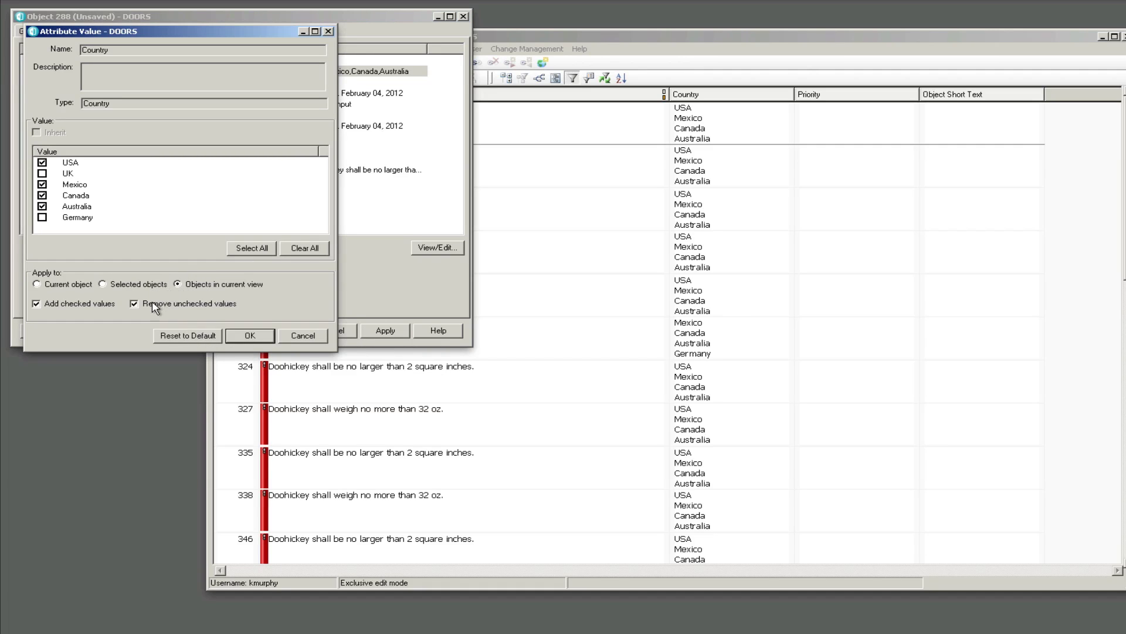
pyautogui.click(42, 163)
pyautogui.click(42, 207)
pyautogui.click(243, 335)
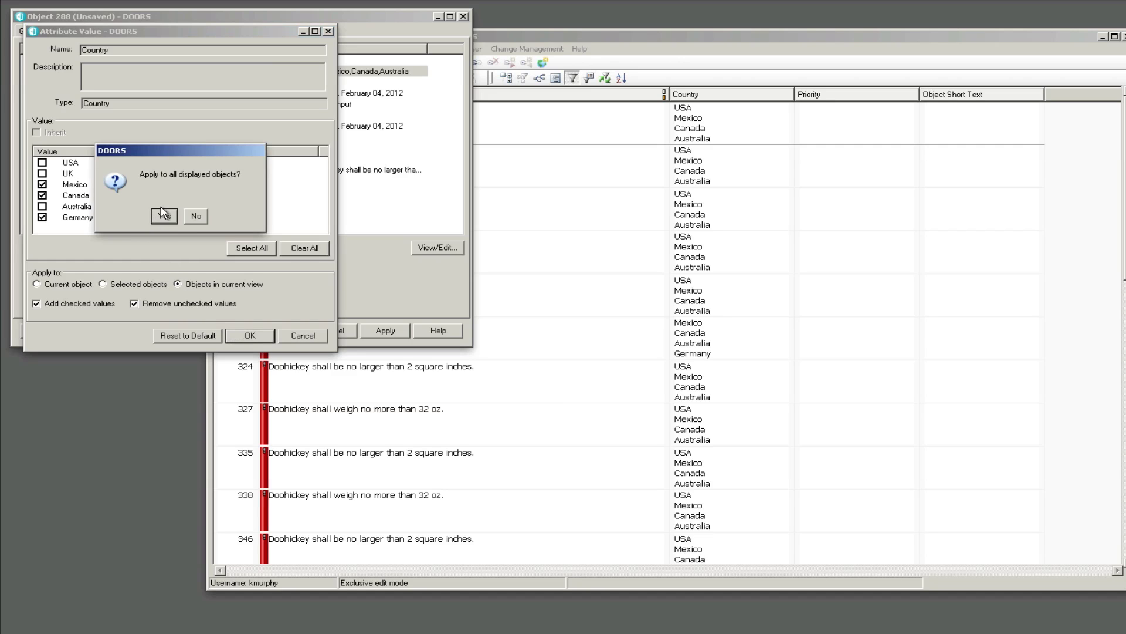
pyautogui.click(165, 217)
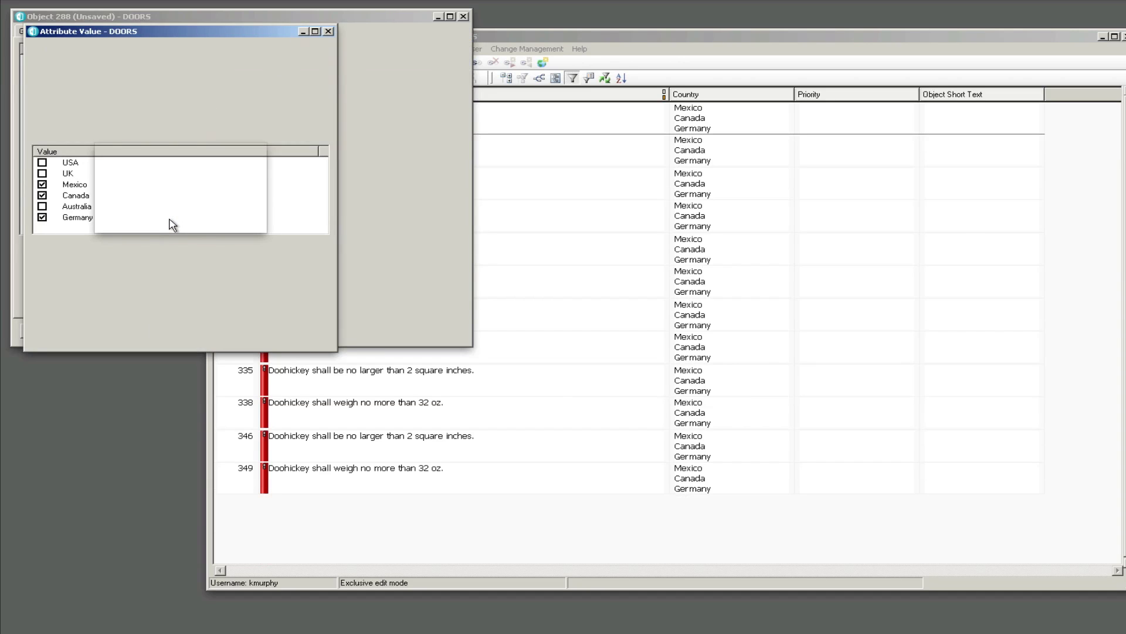
# Close and reopen object 288's properties and select its Priority attribute
pyautogui.click(268, 334)
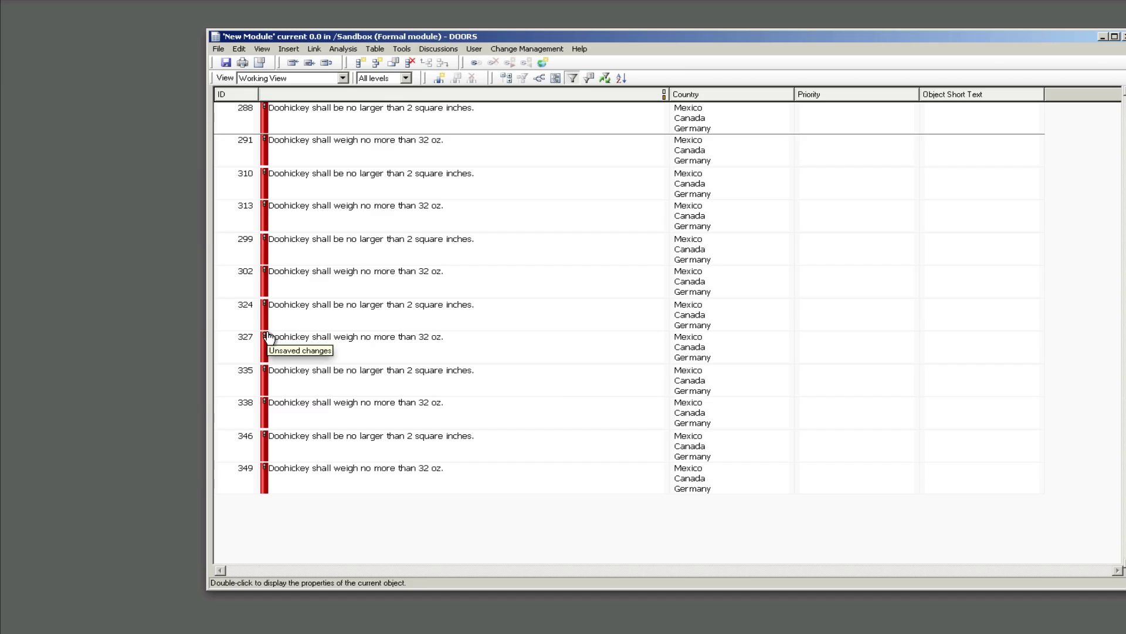
pyautogui.doubleClick(269, 338)
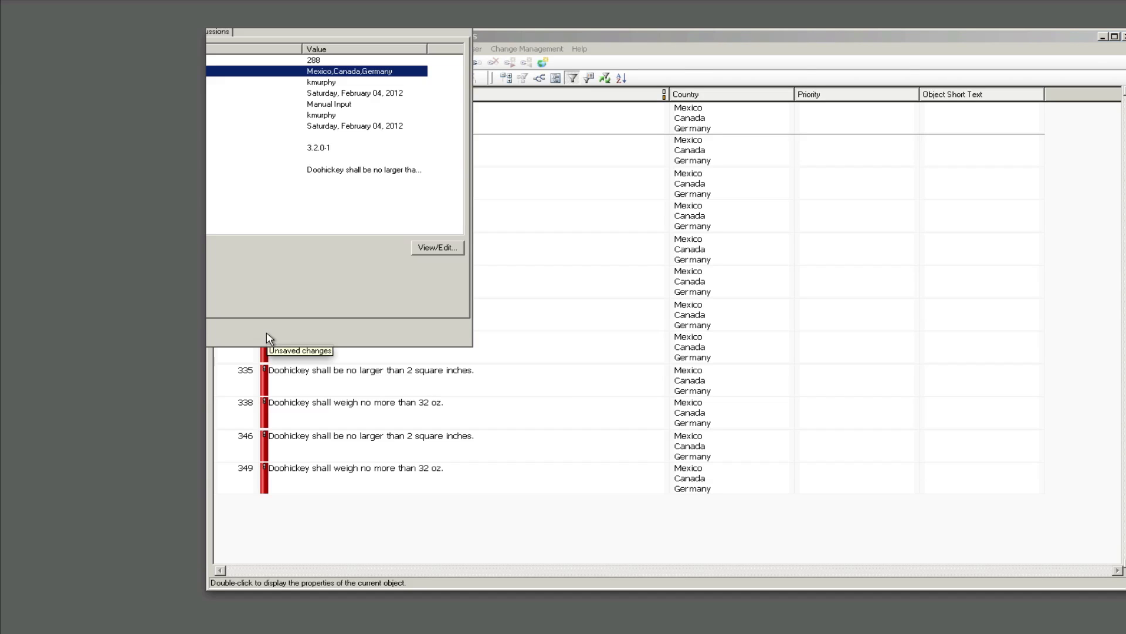
pyautogui.click(141, 37)
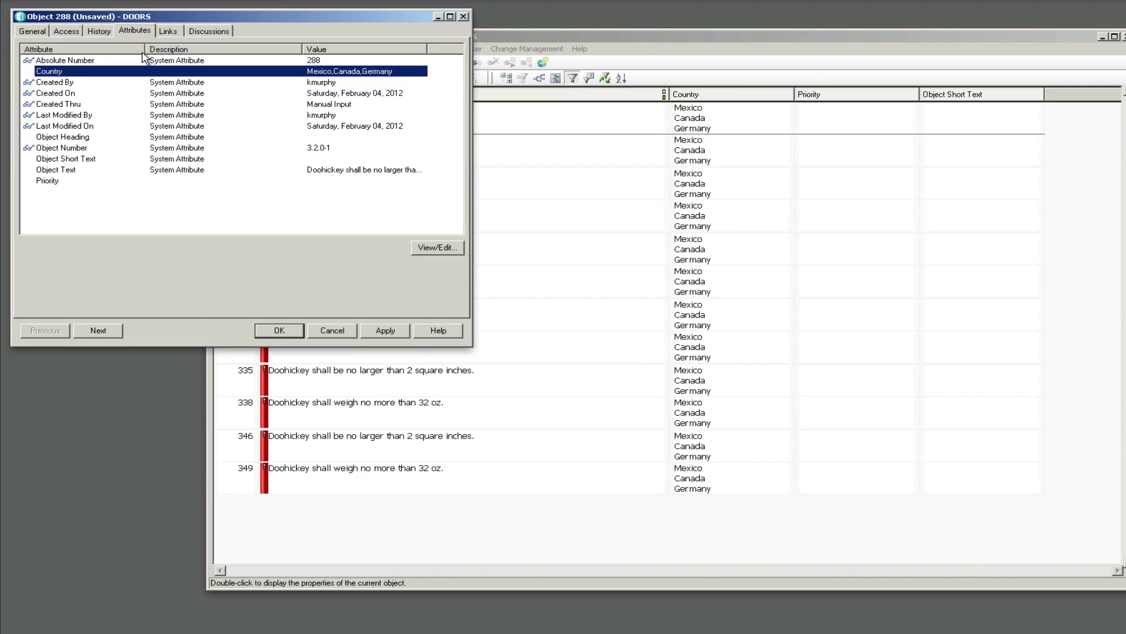
pyautogui.click(89, 188)
# Set Priority to Medium for all objects in the current view, then close the properties
pyautogui.click(104, 183)
pyautogui.click(433, 247)
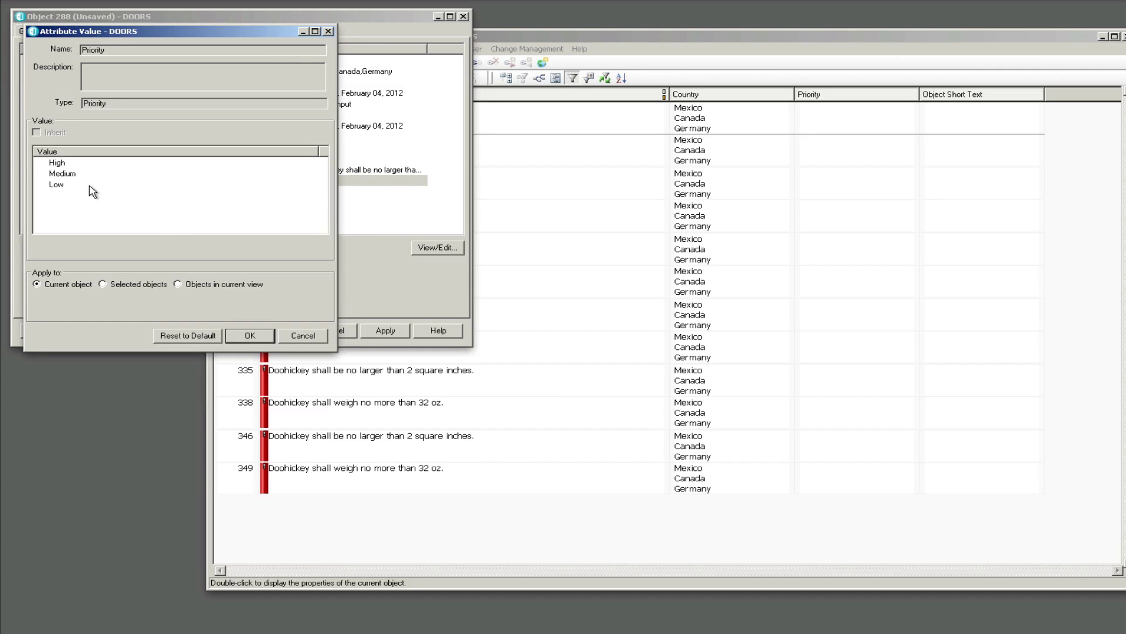
pyautogui.click(80, 177)
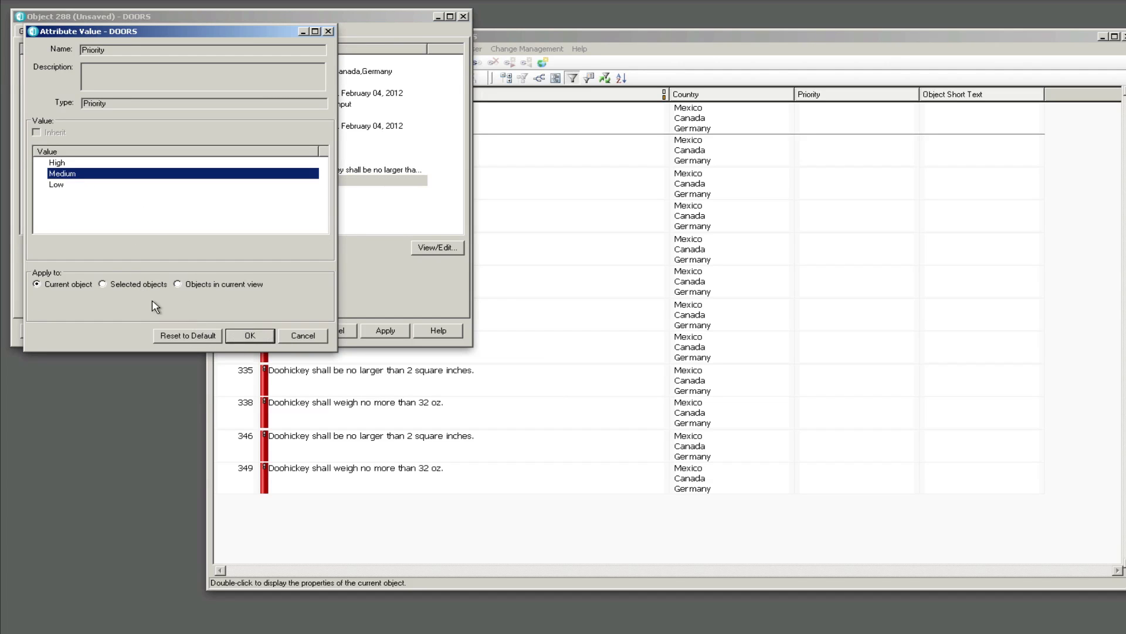
pyautogui.click(231, 285)
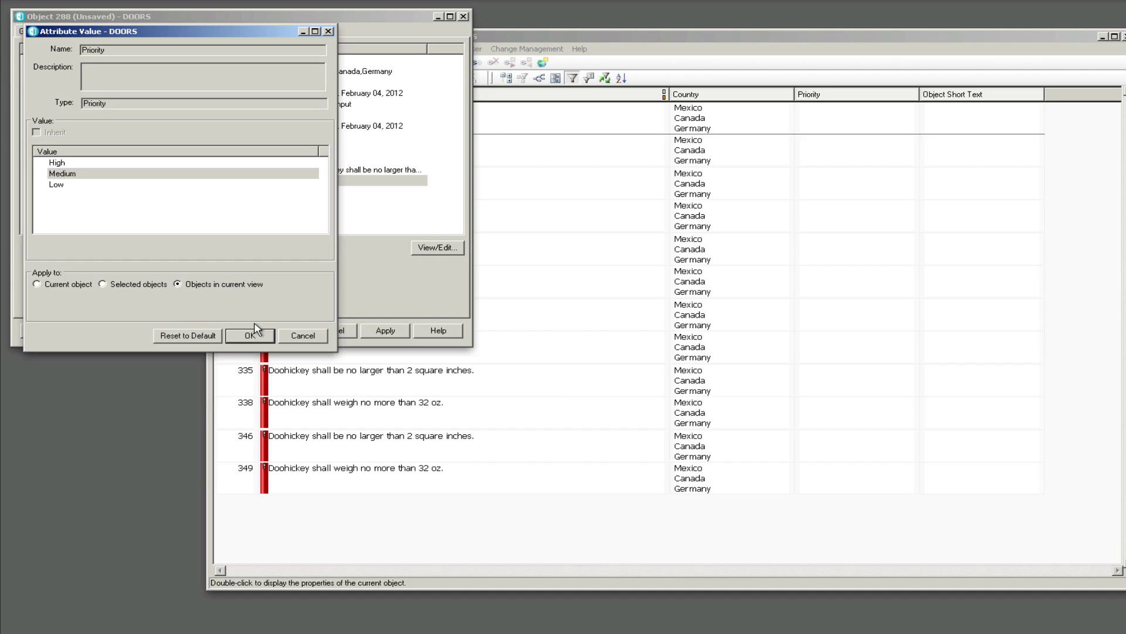
pyautogui.click(247, 338)
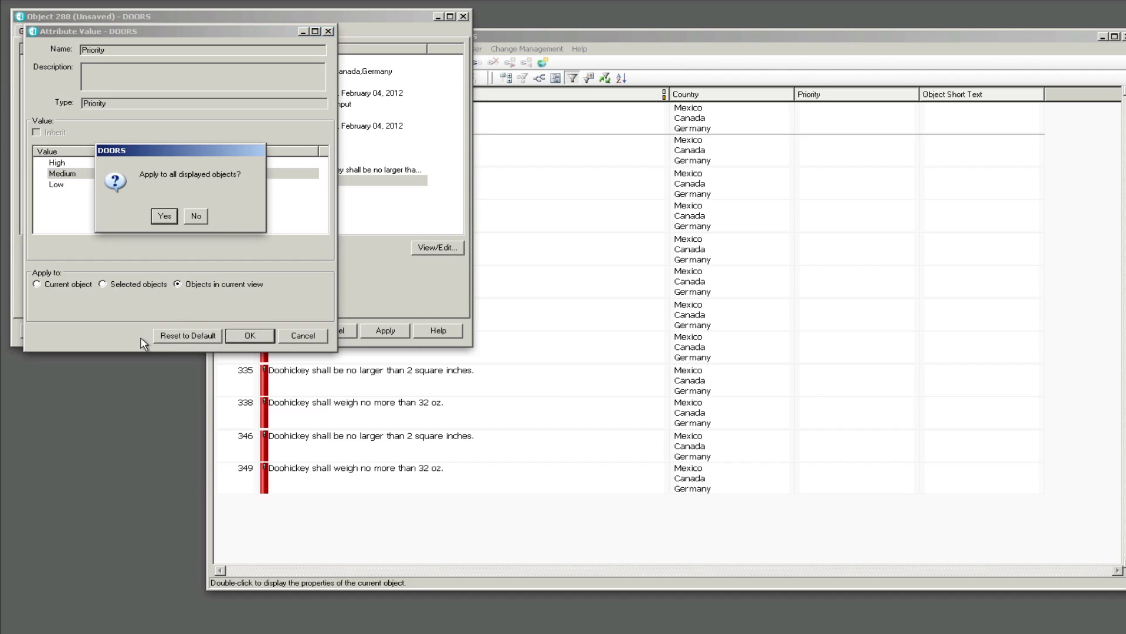
pyautogui.click(162, 214)
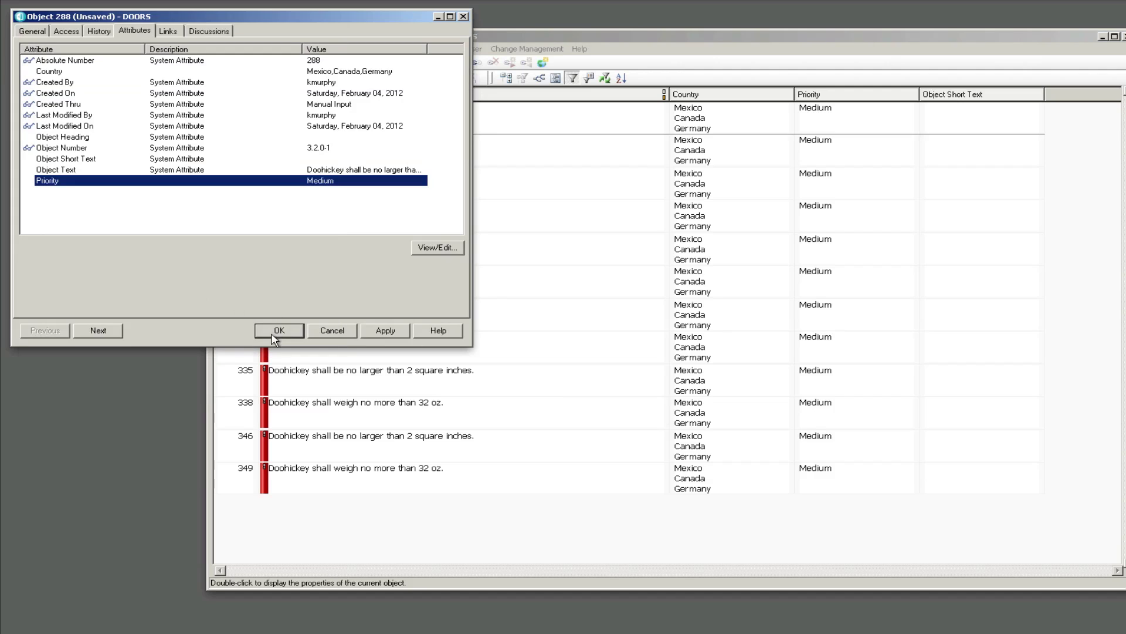
pyautogui.click(280, 330)
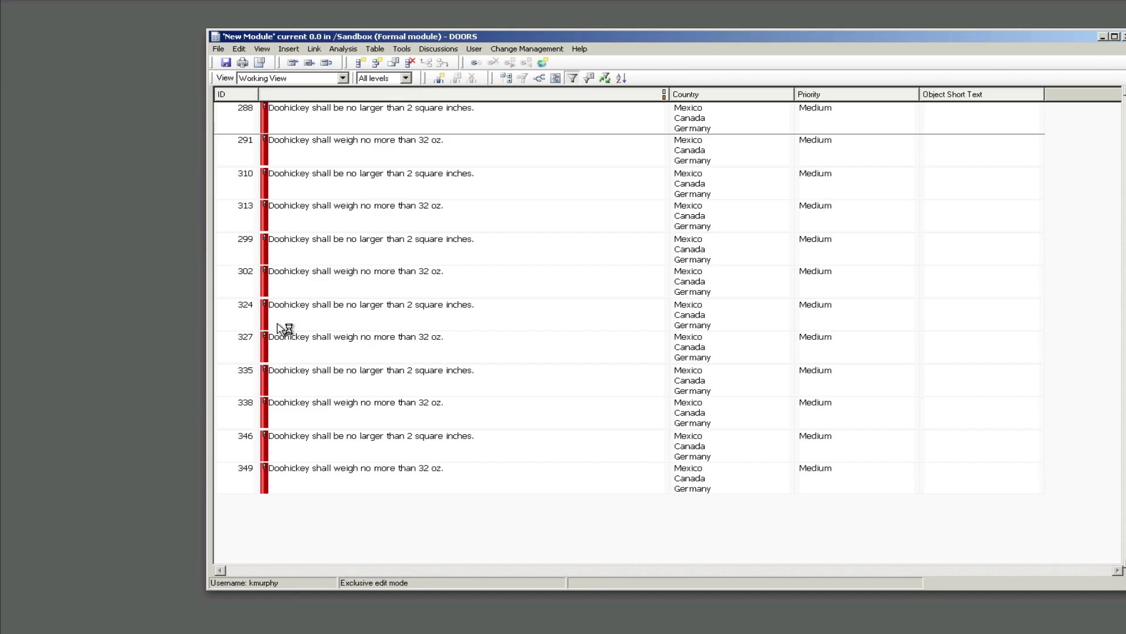
# Write and run a DXL for-object loop setting o."Priority" to "Low" on every object
pyautogui.click(404, 50)
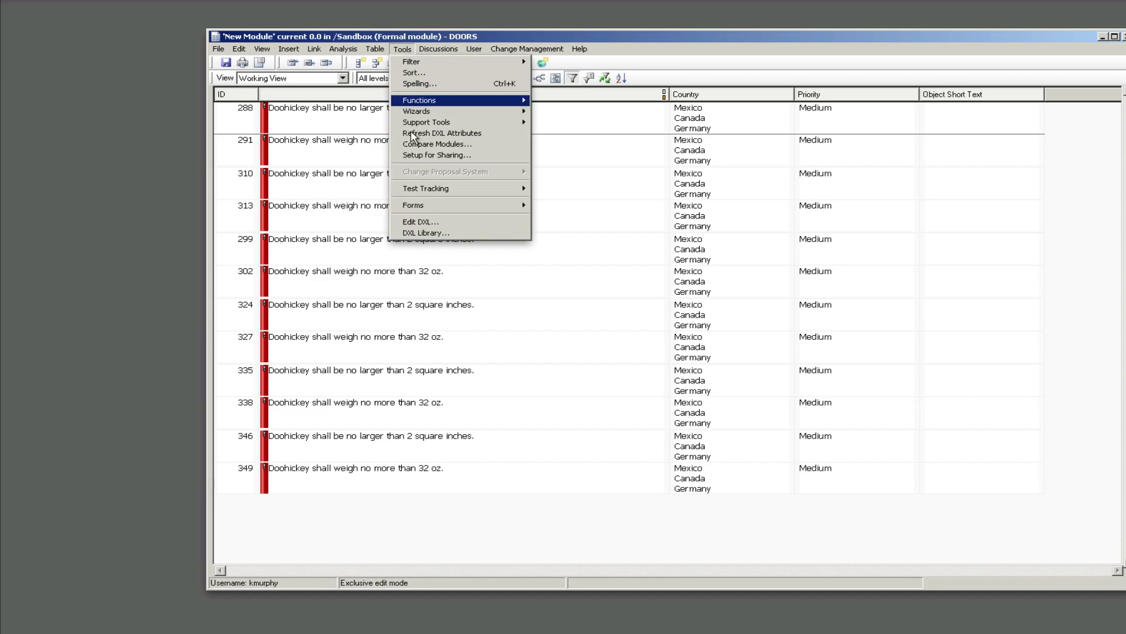
pyautogui.click(413, 222)
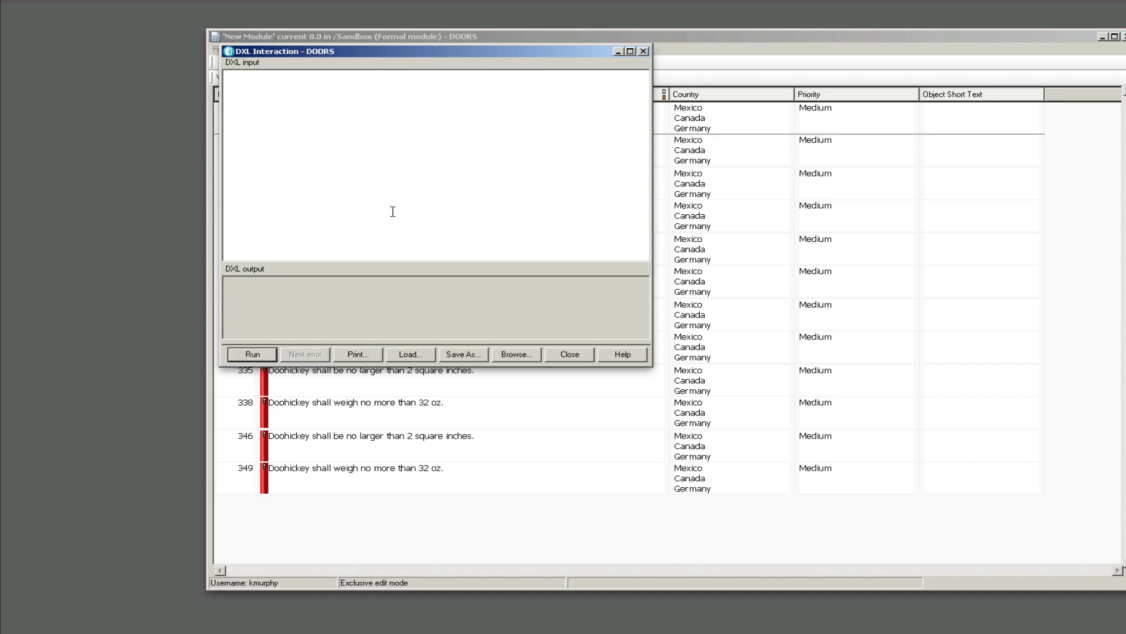
pyautogui.moveTo(324, 55); pyautogui.dragTo(329, 163)
pyautogui.write('Object o')
pyautogui.press('Return')
pyautogui.write('M')
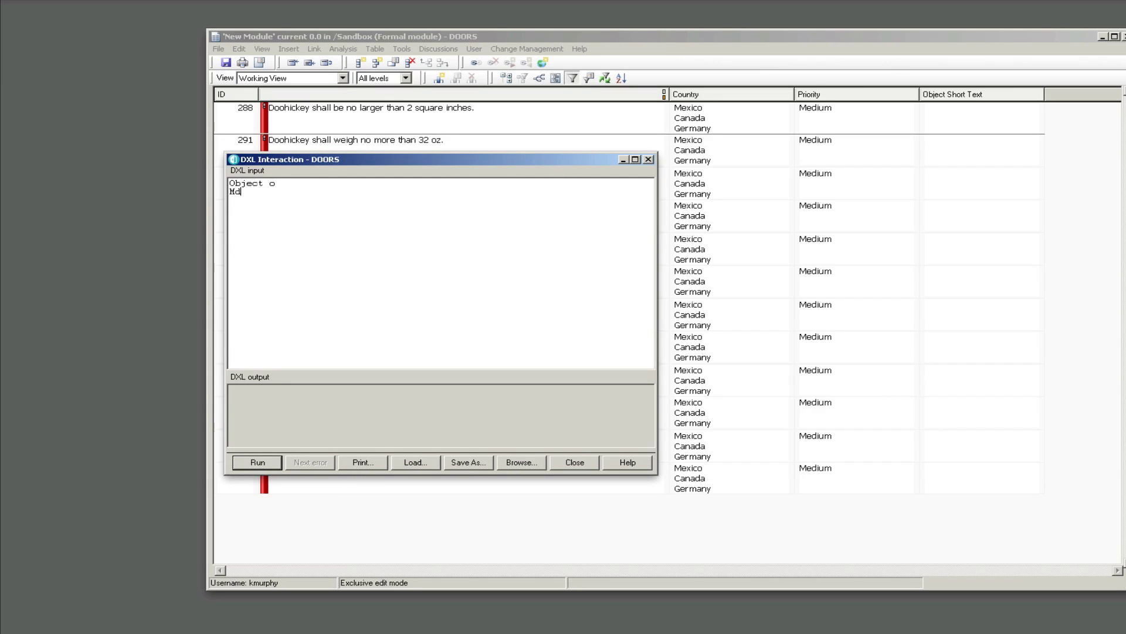
pyautogui.write('odule m ')
pyautogui.write('= current   f')
pyautogui.write('or o in m do ')
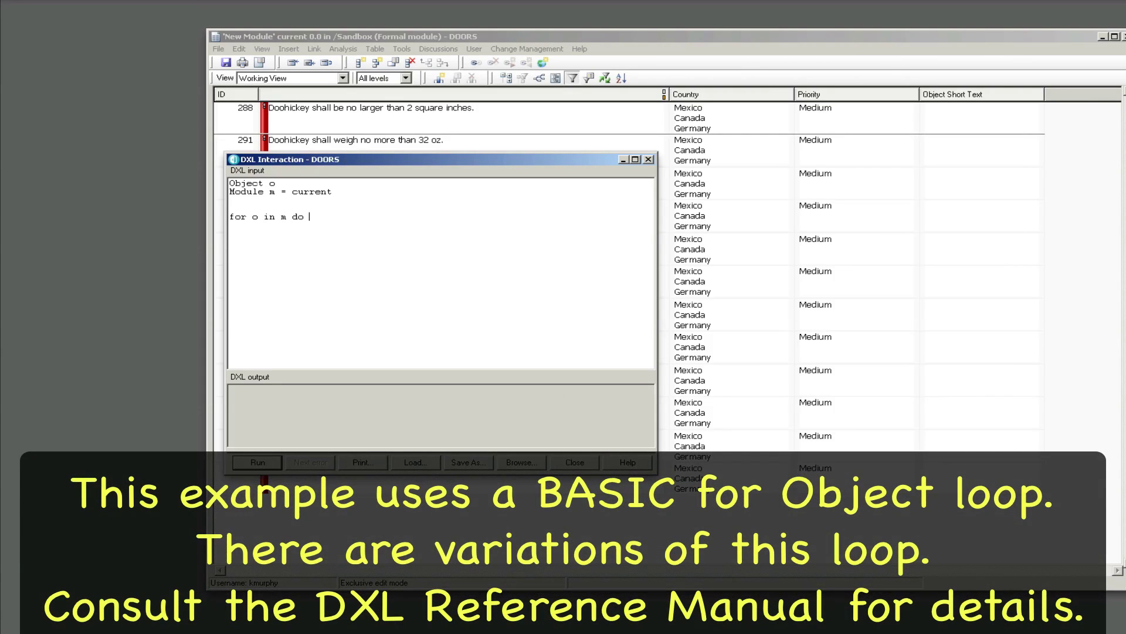
pyautogui.write('{')
pyautogui.press('Return')
pyautogui.press('Return')
pyautogui.write('}')
pyautogui.press('Return')
pyautogui.write('o."Priority" = "Low')
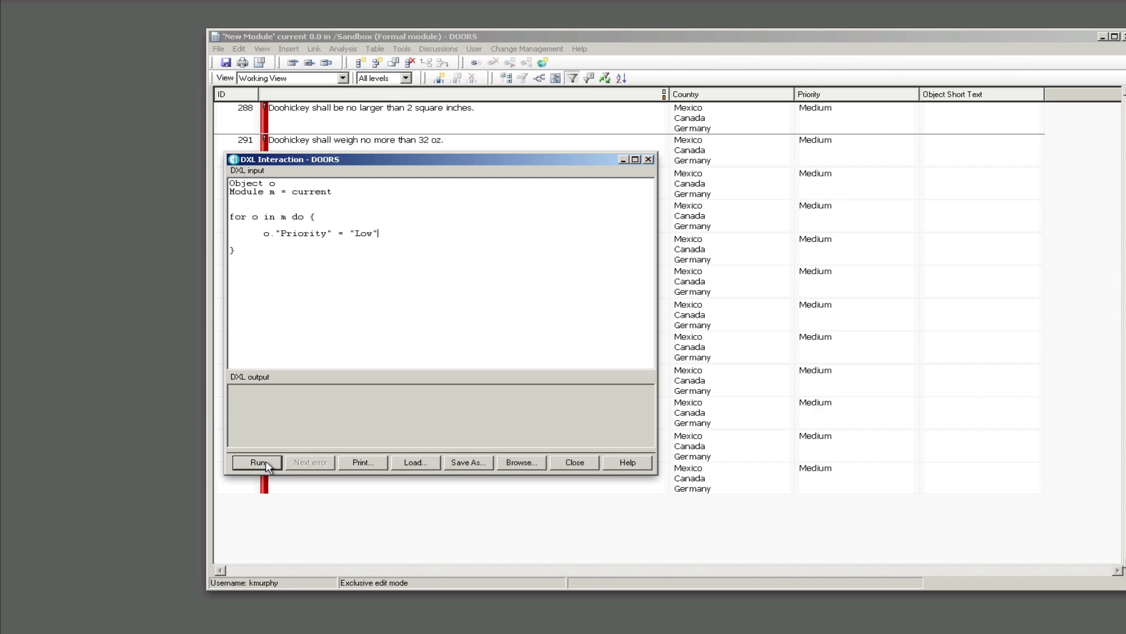
pyautogui.click(265, 463)
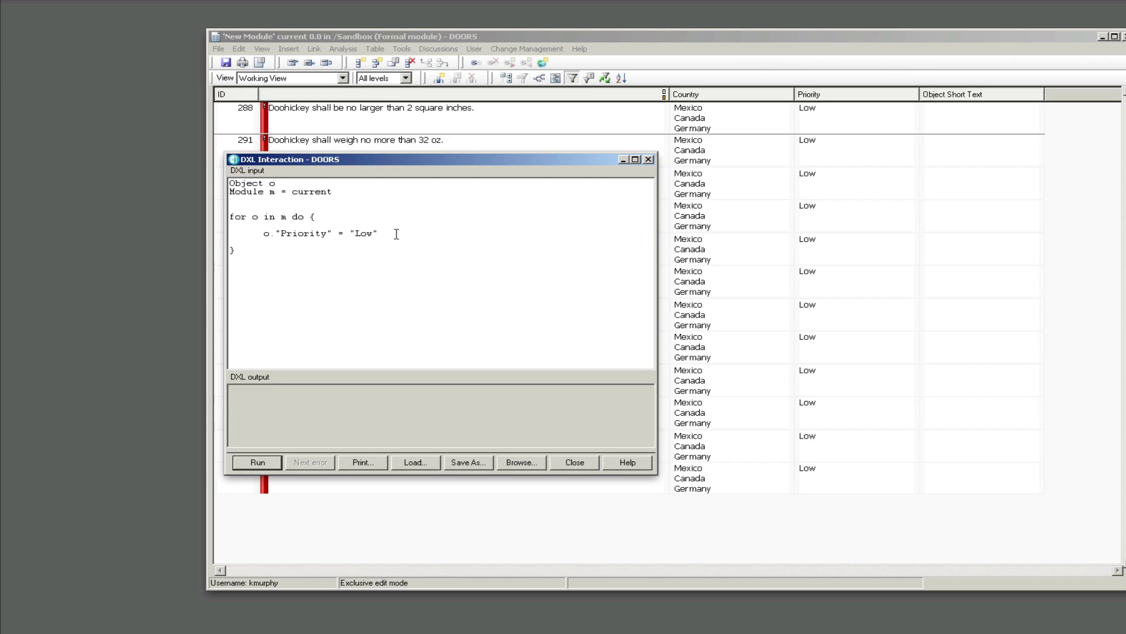
# Change the script's Priority value to Medium and add a Country line set to "UK,USA"
pyautogui.hotkey('shift', 'Left')
pyautogui.hotkey('shift', 'Left')
pyautogui.write('Medium')
pyautogui.press('Return')
pyautogui.write('o."Country" = "UK,USA')
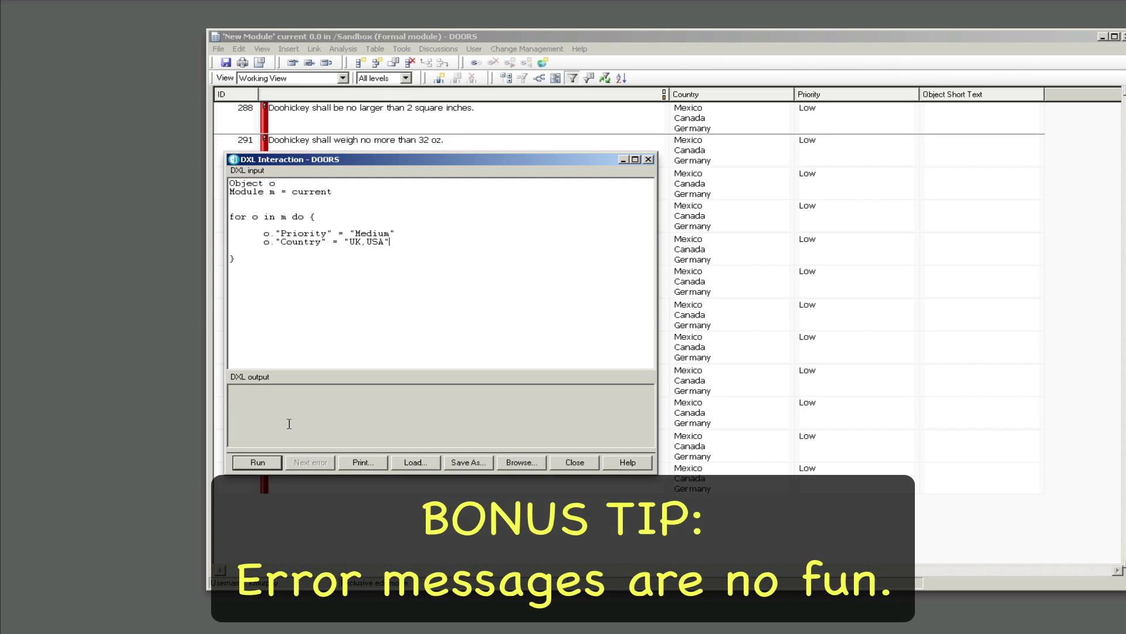
# Run the script, fix the rejected 'UK,USA' Country to UK, rerun, then append Germany
pyautogui.click(258, 461)
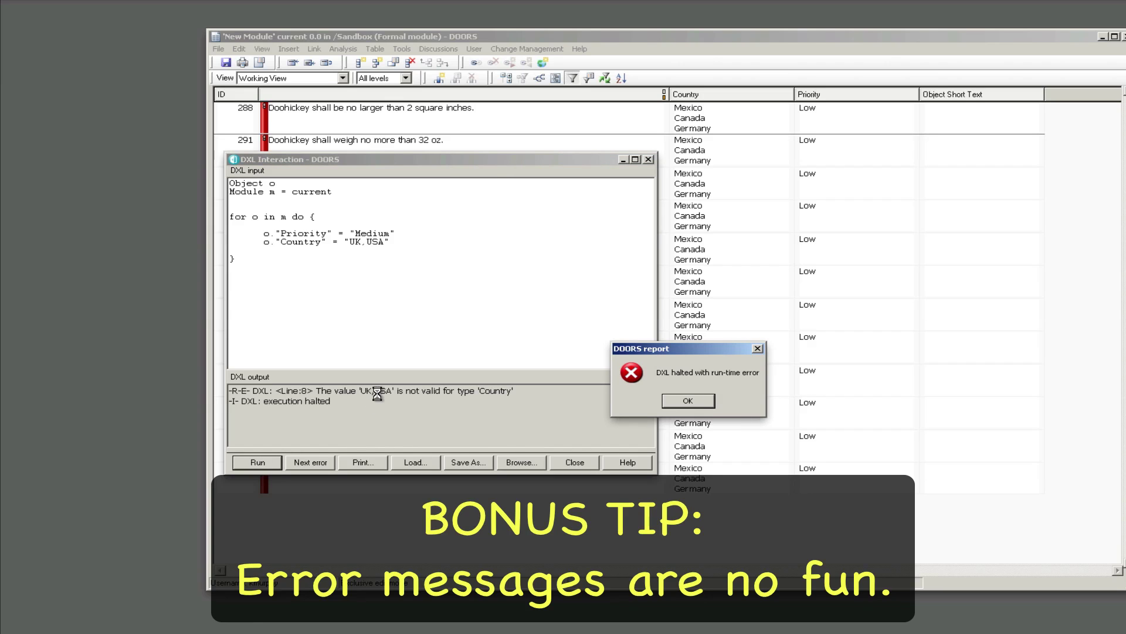
pyautogui.click(690, 402)
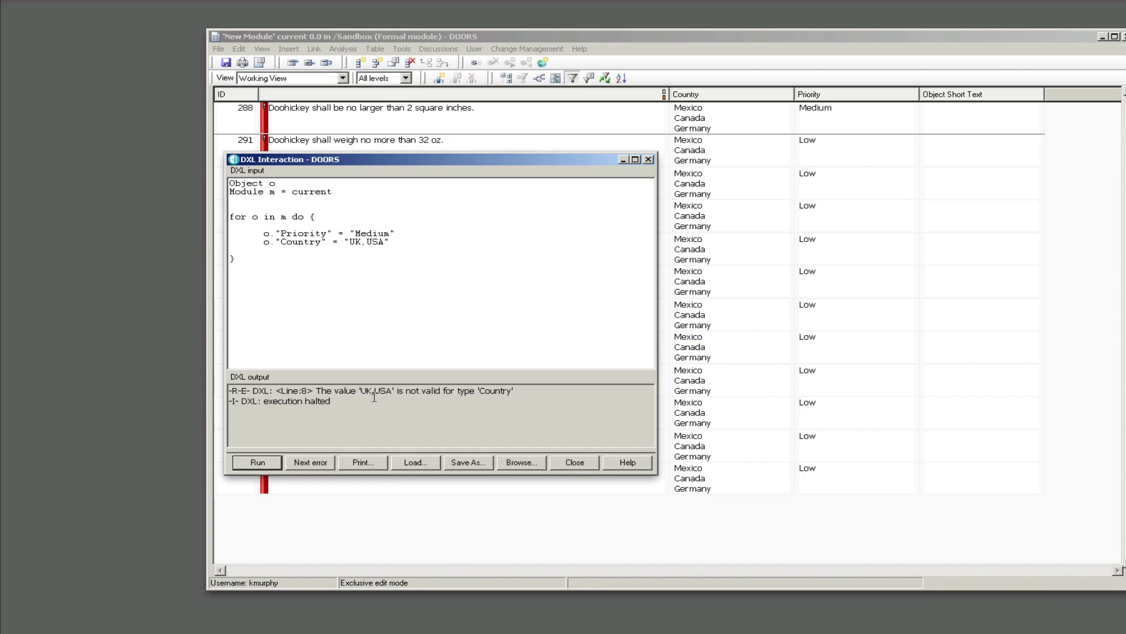
pyautogui.click(366, 242)
pyautogui.press('Delete')
pyautogui.press('Delete')
pyautogui.press('Delete')
pyautogui.click(243, 463)
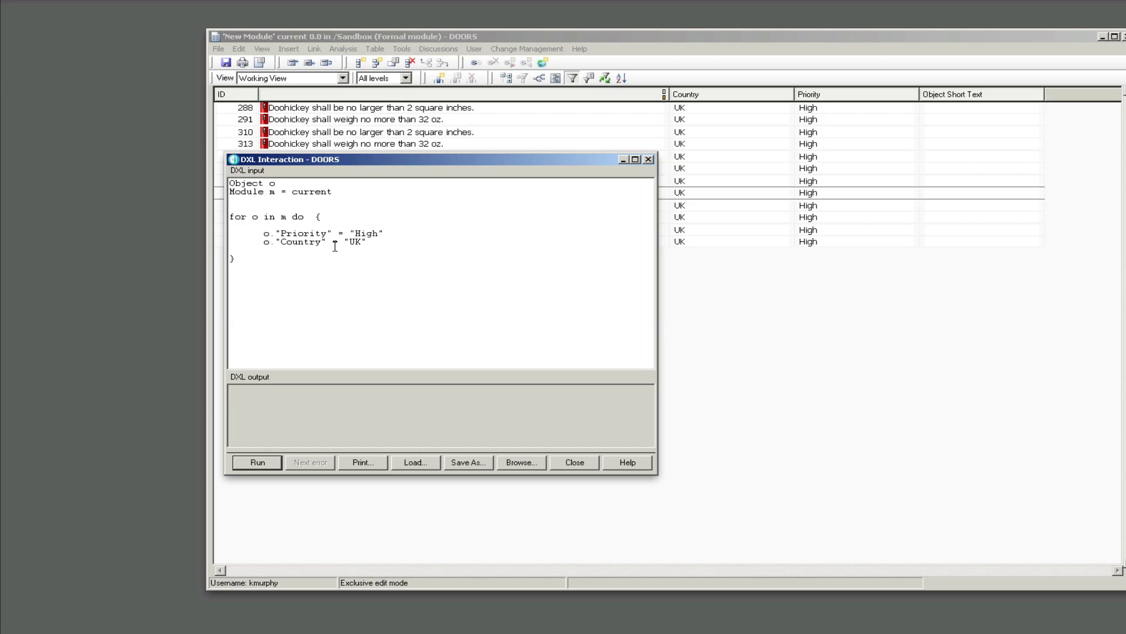
pyautogui.click(359, 242)
pyautogui.write('\\nGermany')
# Run the script, add Spain to Country, rerun, and dismiss the resulting error
pyautogui.click(258, 463)
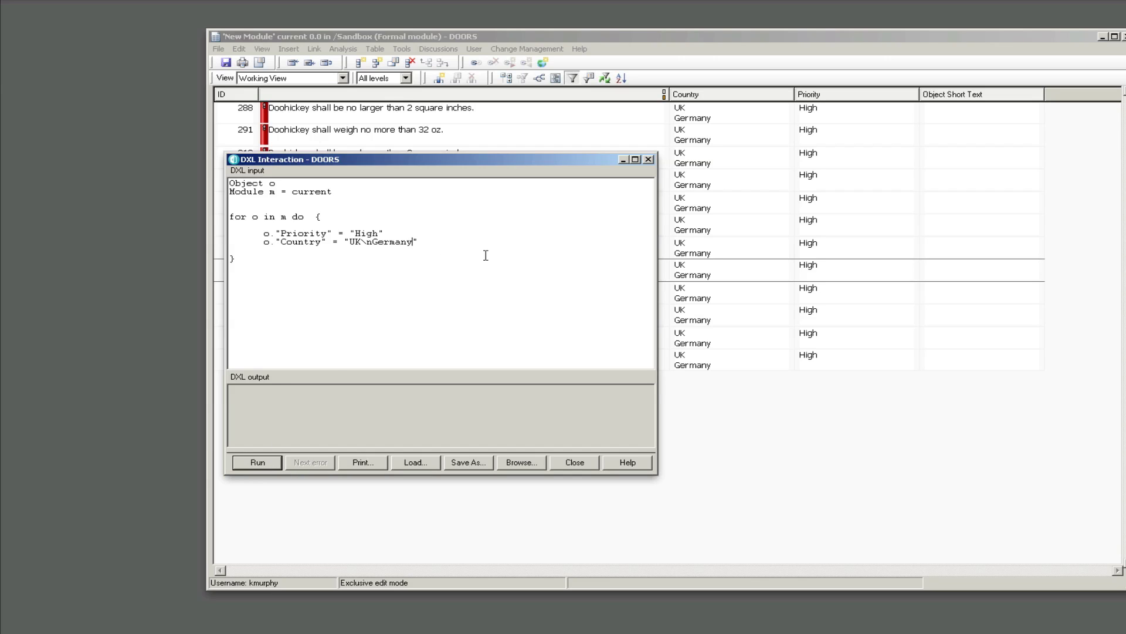
pyautogui.write('\\nSpain')
pyautogui.click(258, 461)
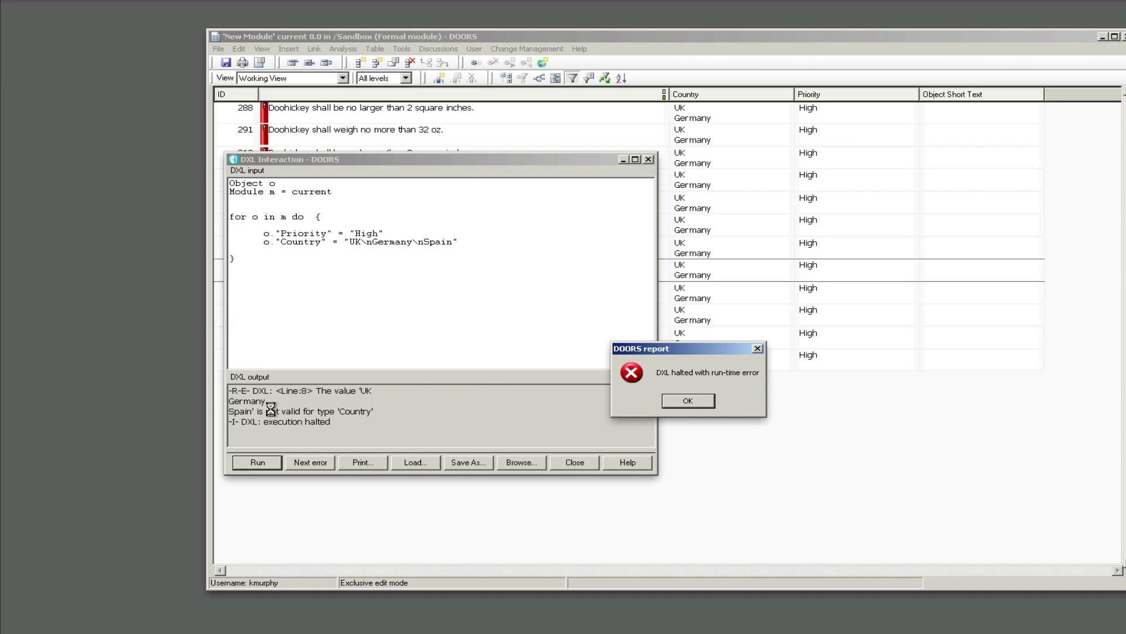
pyautogui.click(712, 400)
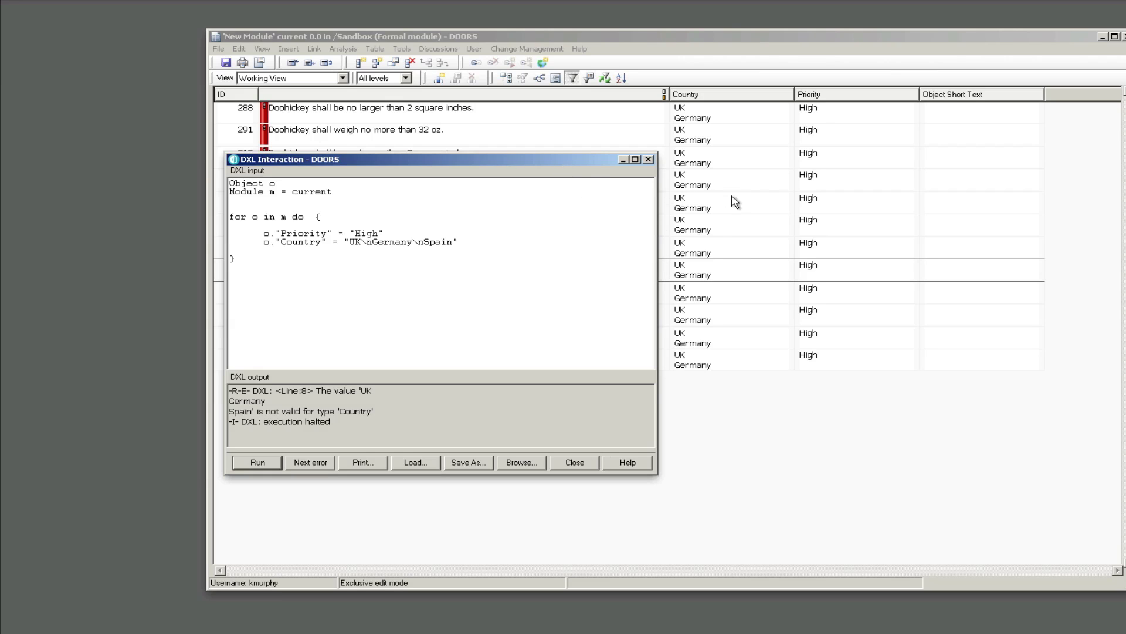
# Check object 302's allowed Country values, replace Spain with Australia, and rerun the script
pyautogui.click(715, 231)
pyautogui.click(715, 229)
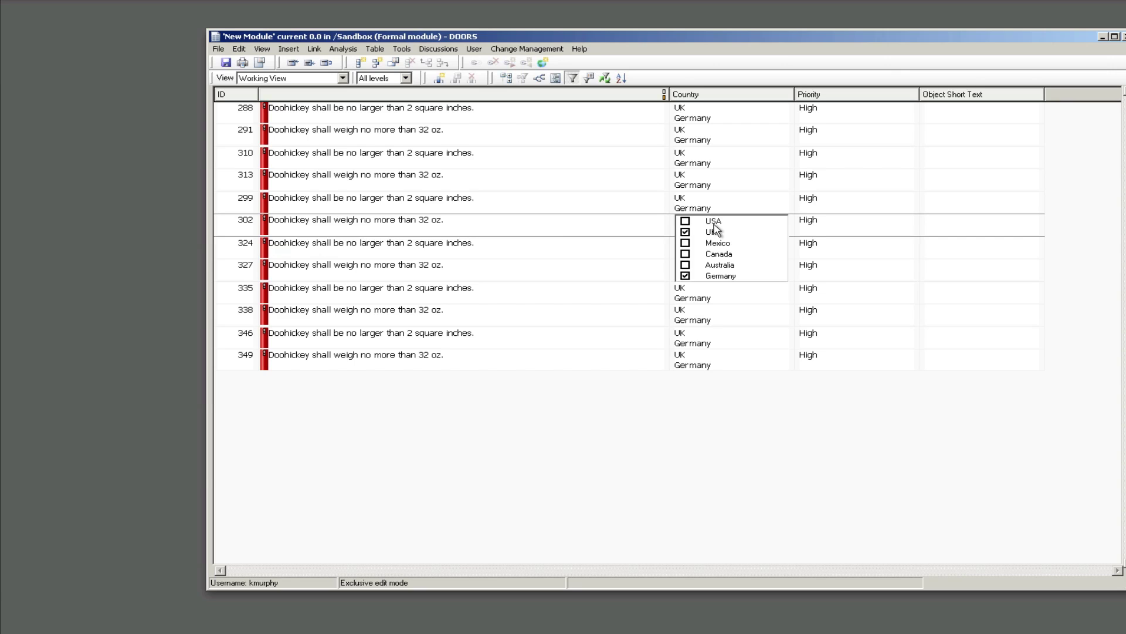
pyautogui.click(564, 302)
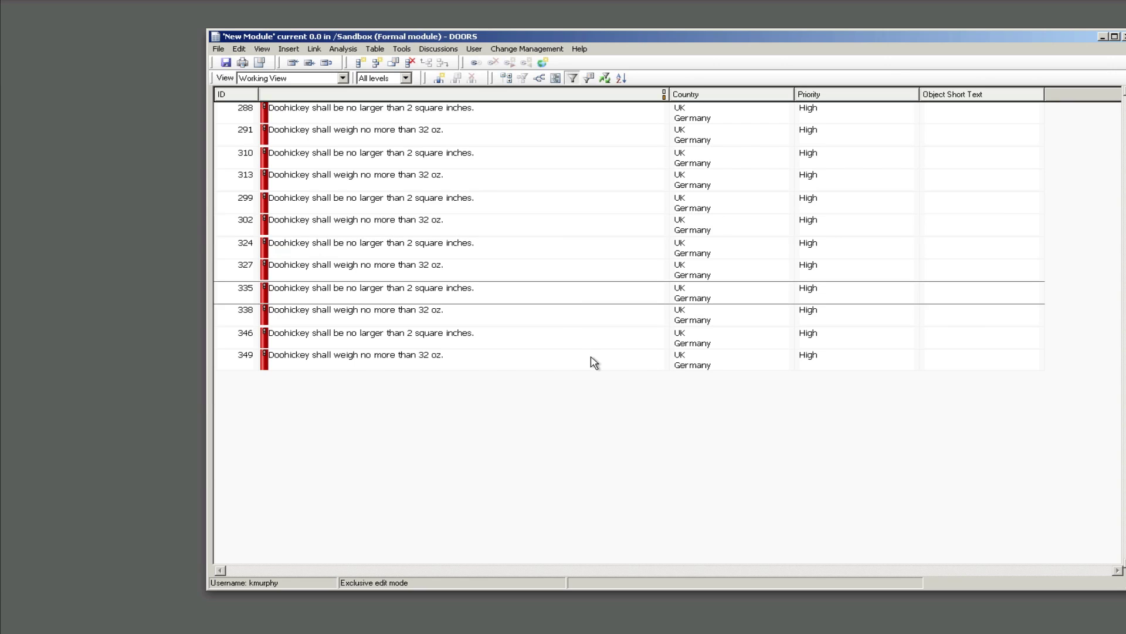
pyautogui.click(354, 630)
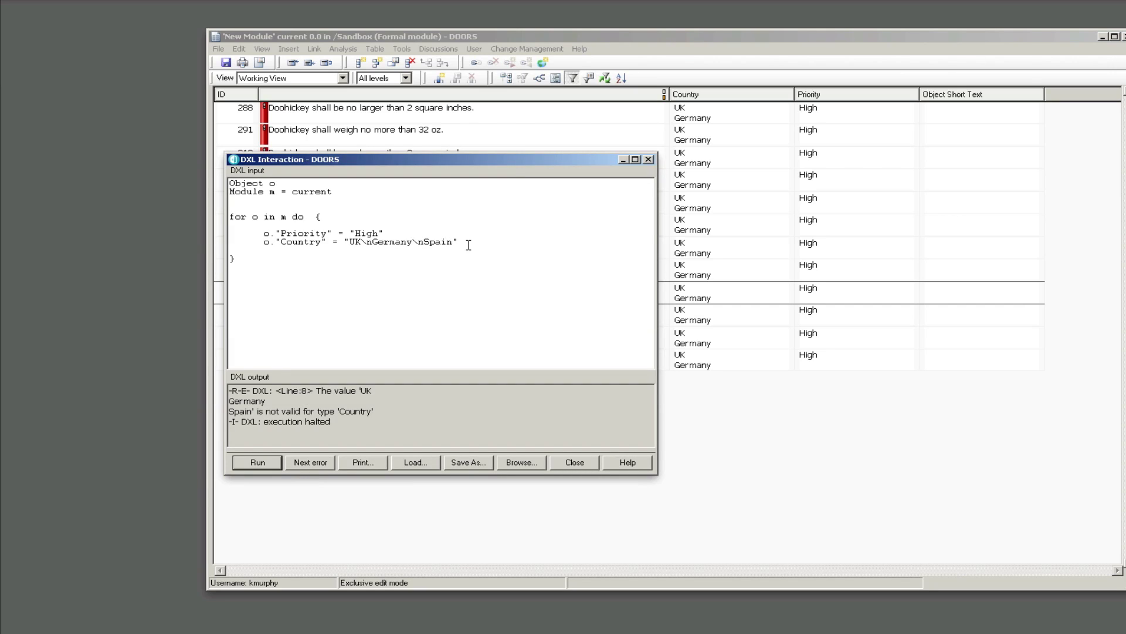
pyautogui.press('BackSpace')
pyautogui.press('BackSpace')
pyautogui.press('BackSpace')
pyautogui.press('BackSpace')
pyautogui.press('BackSpace')
pyautogui.write('Australia')
pyautogui.click(274, 463)
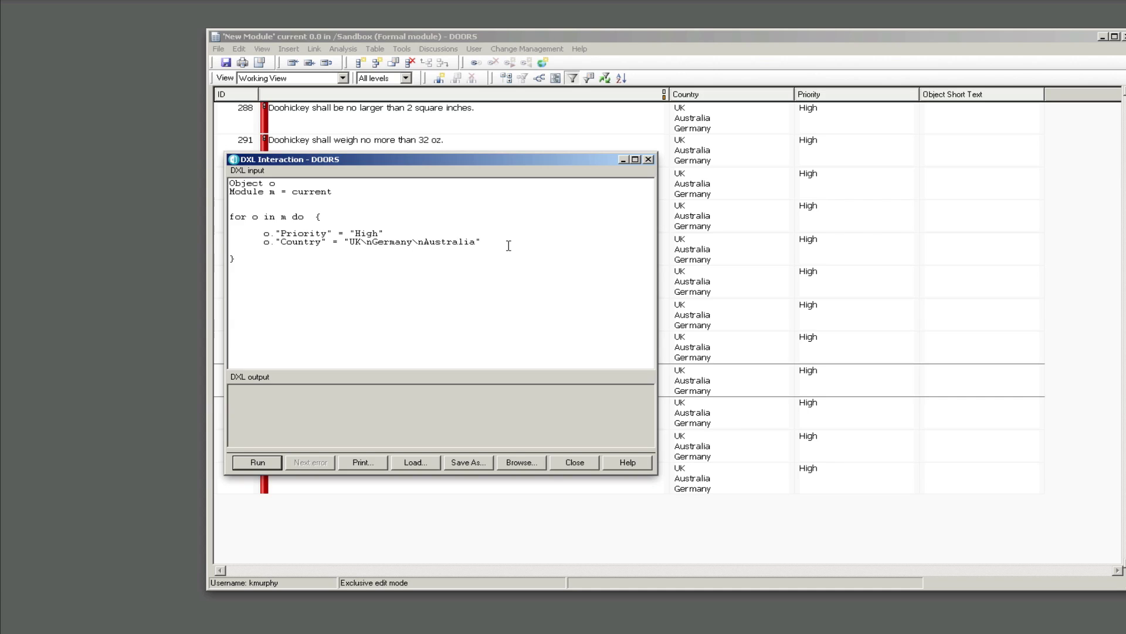
# Close the DXL window without keeping changes and turn off the filter
pyautogui.click(589, 463)
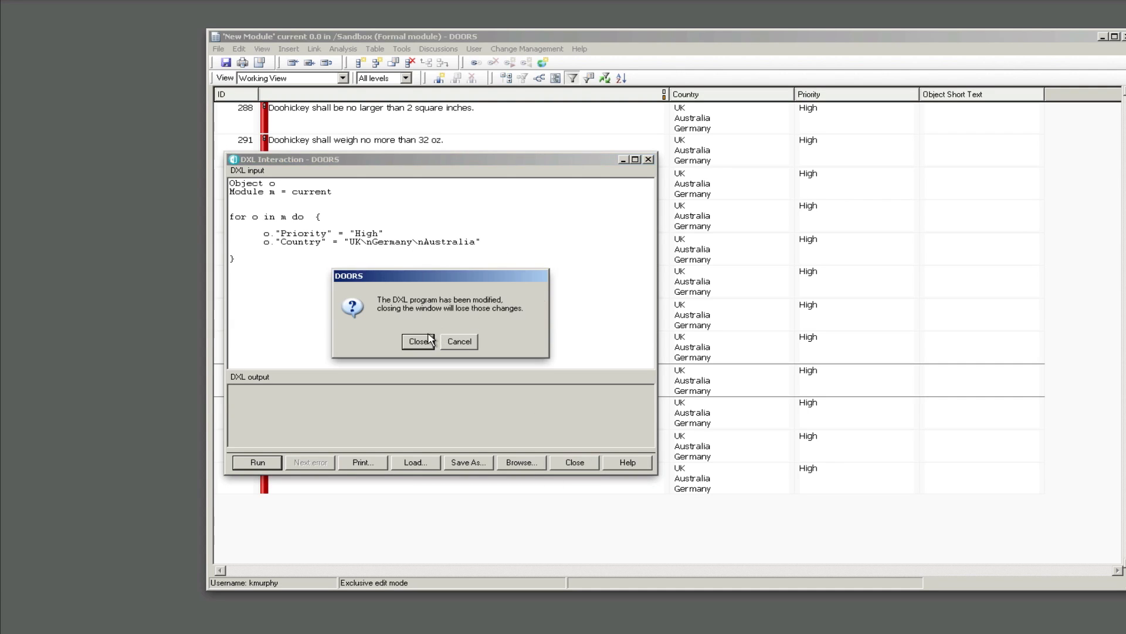
pyautogui.click(429, 340)
pyautogui.click(572, 79)
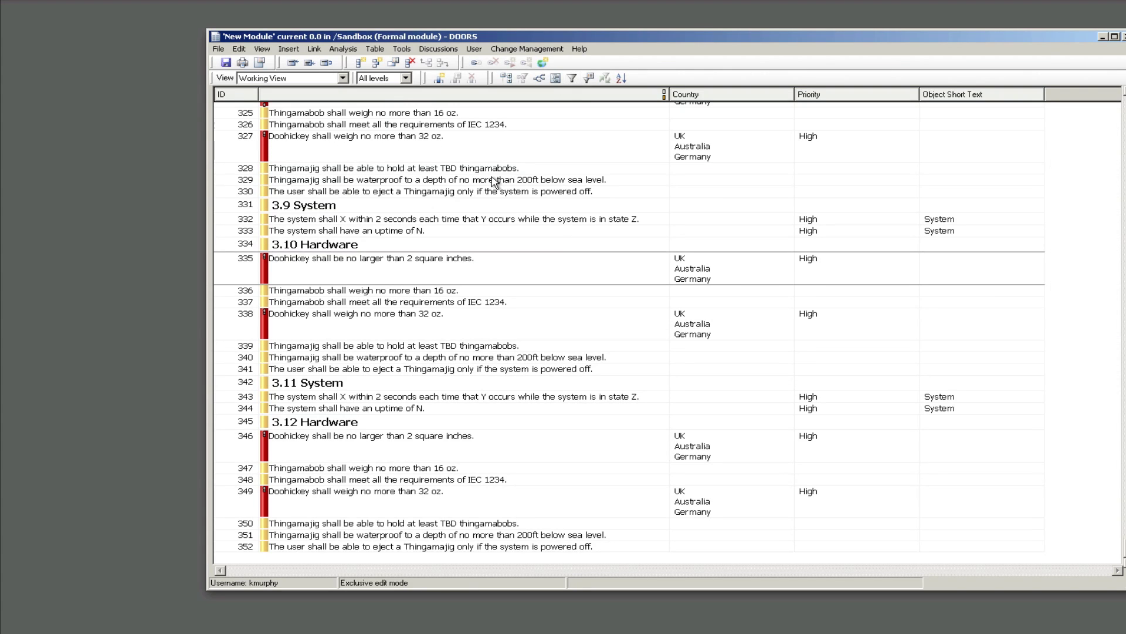
# Apply object 328's Object Text 'Thingamajig shall be able to hold at least TBD thingamabobs.' to all displayed objects
pyautogui.click(416, 171)
pyautogui.doubleClick(416, 170)
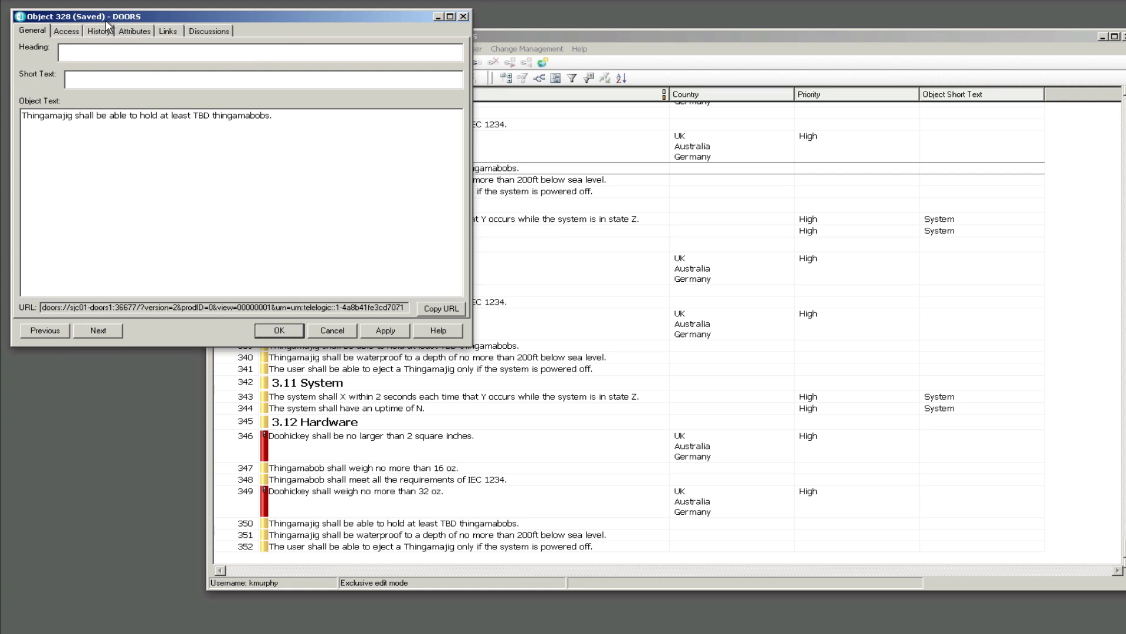
pyautogui.click(69, 33)
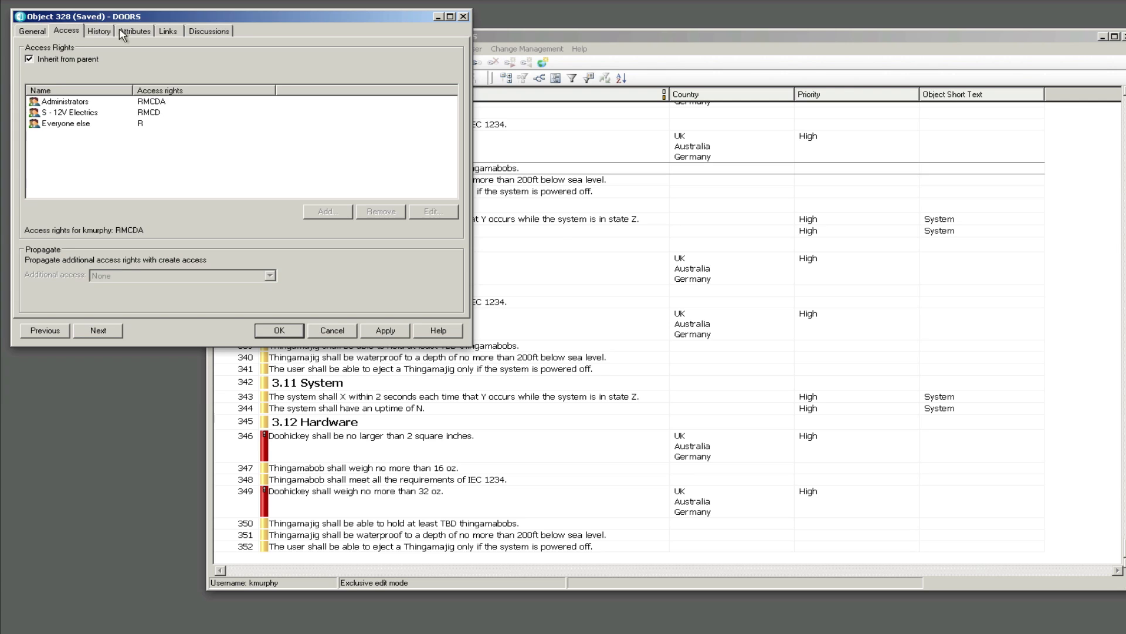
pyautogui.click(133, 33)
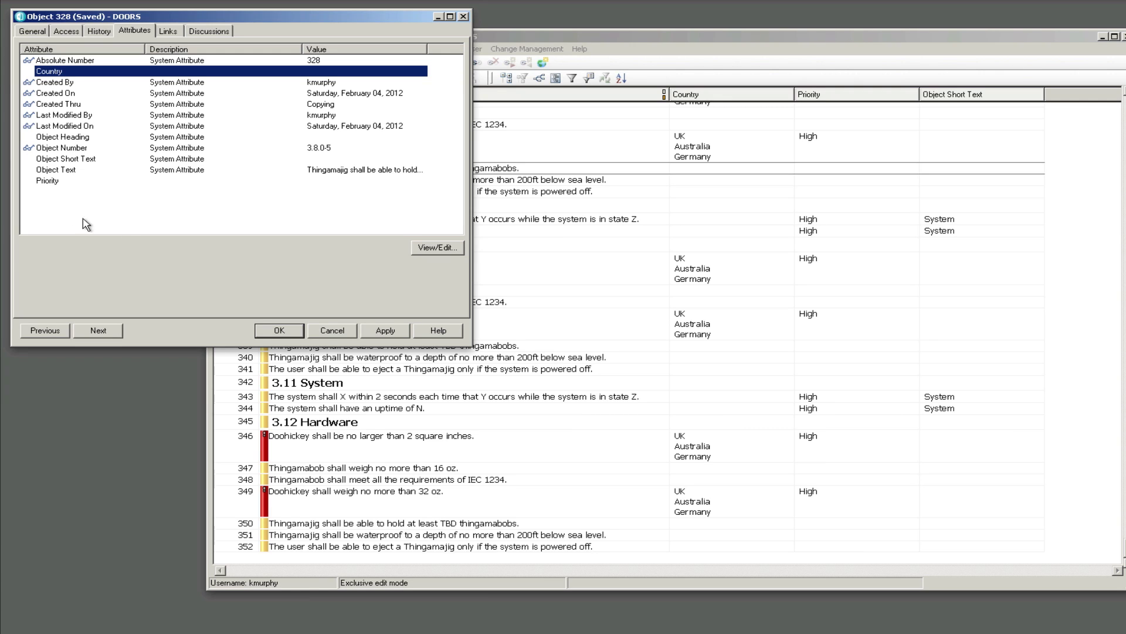
pyautogui.click(47, 171)
pyautogui.click(434, 249)
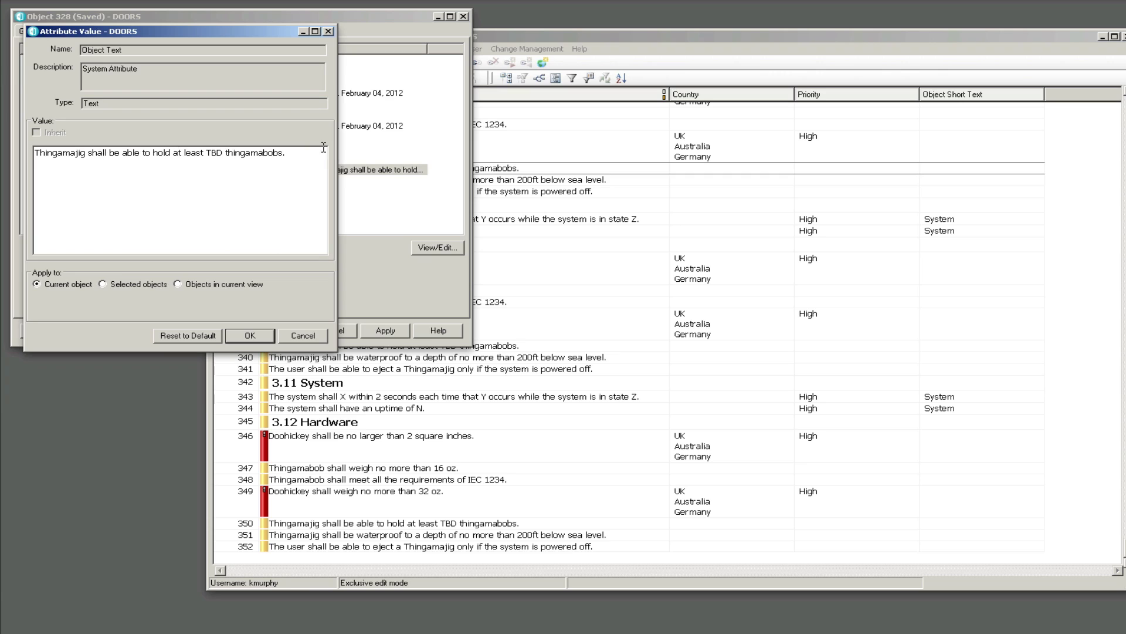
pyautogui.moveTo(287, 153); pyautogui.dragTo(35, 154)
pyautogui.click(189, 284)
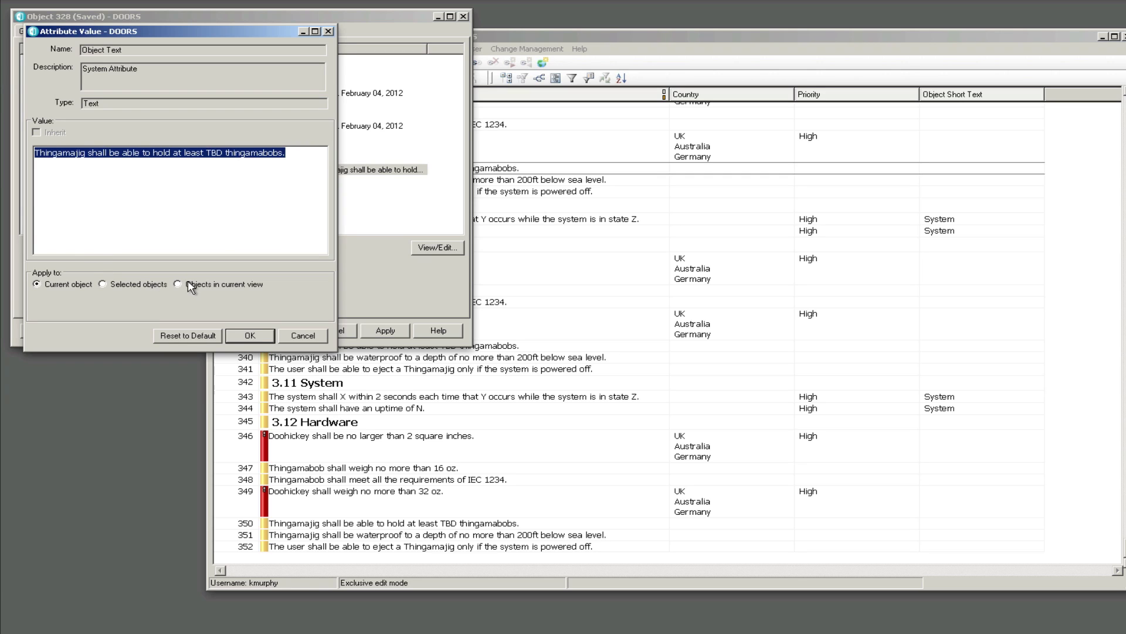
pyautogui.click(251, 334)
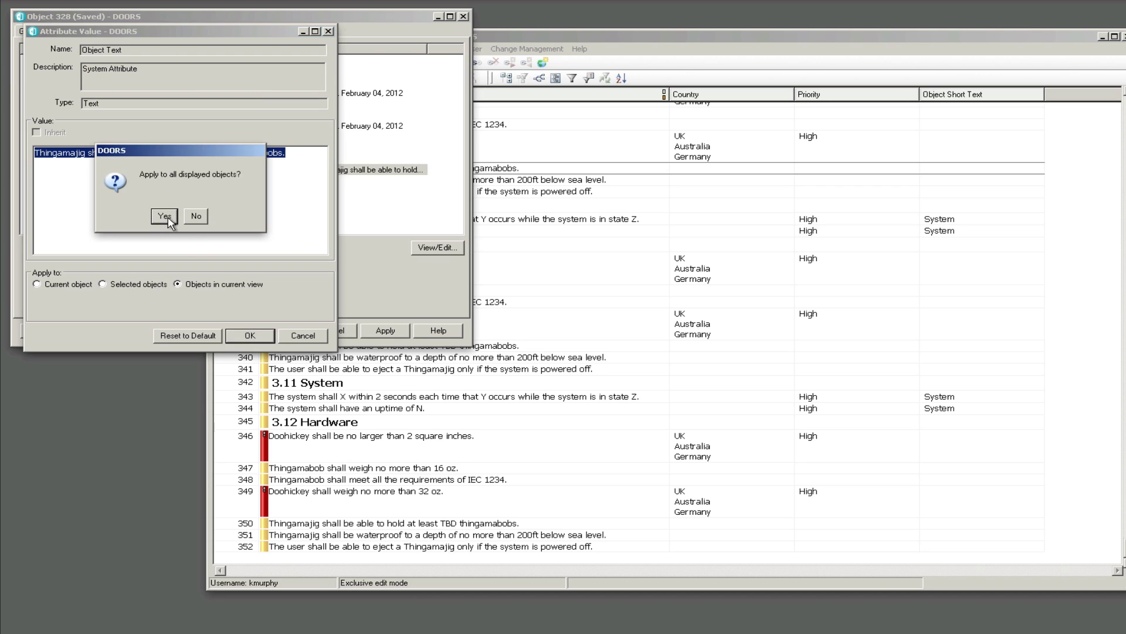
pyautogui.click(167, 215)
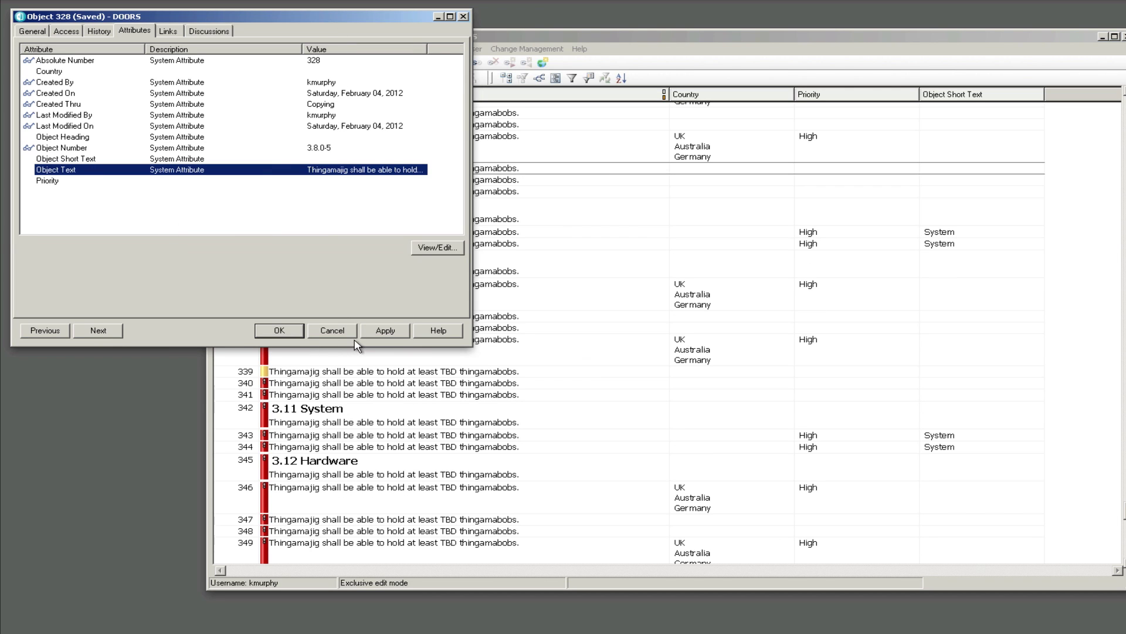
# Close object 328's properties and undo the bulk Object Text change via Edit > Undo
pyautogui.click(463, 16)
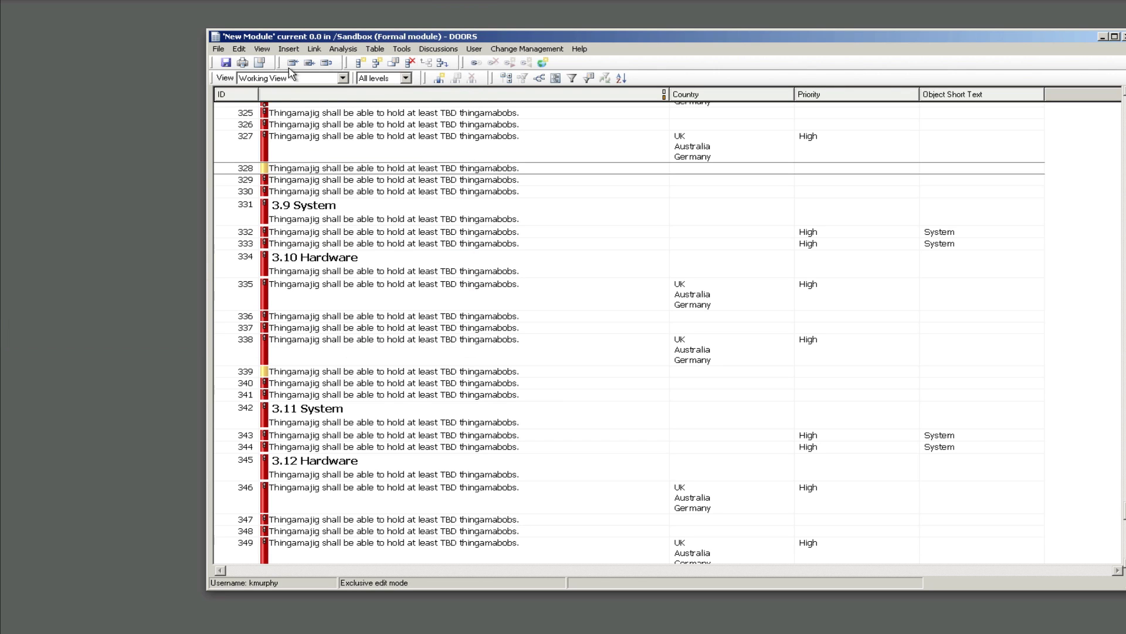
pyautogui.click(239, 49)
pyautogui.click(245, 63)
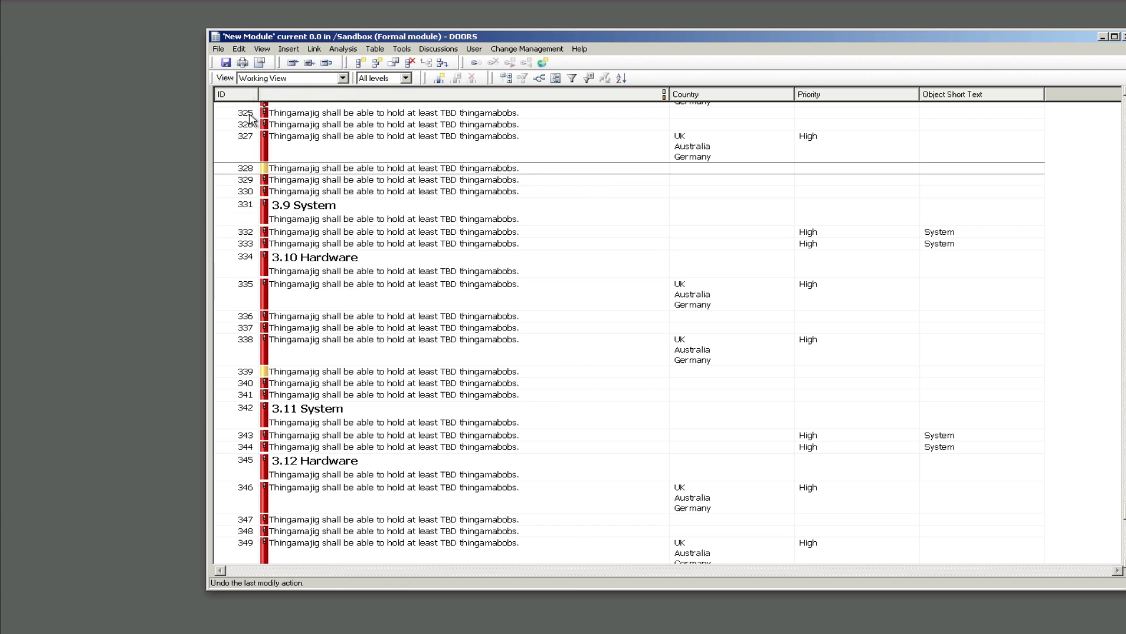